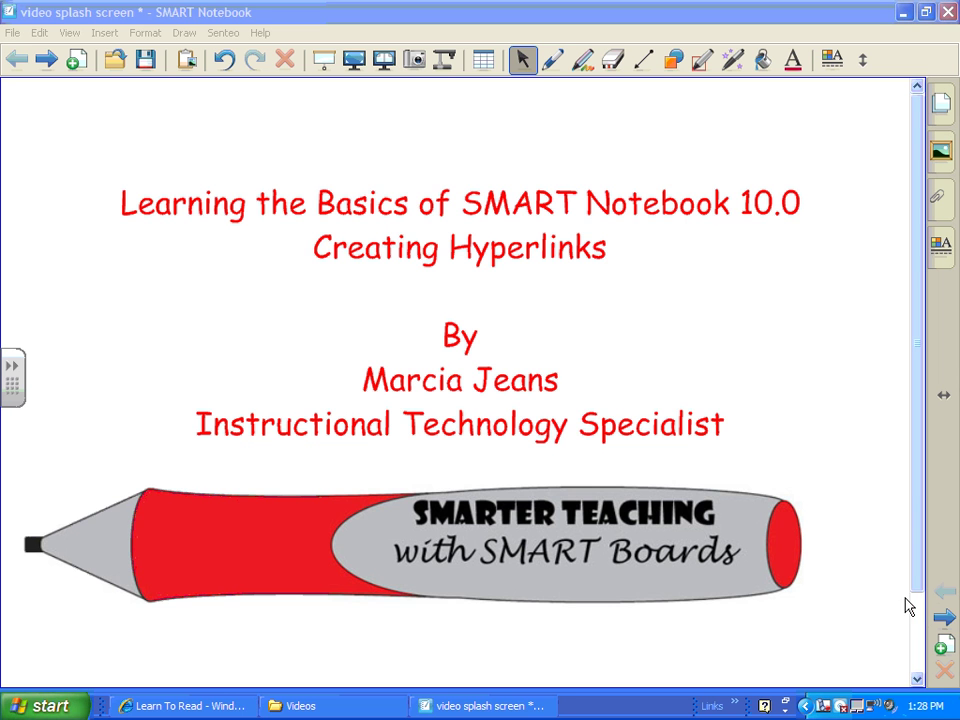
# Go to the webpage-hyperlink page, switch to Internet Explorer and copy the web address of Starfall's "an" word game
pyautogui.click(944, 617)
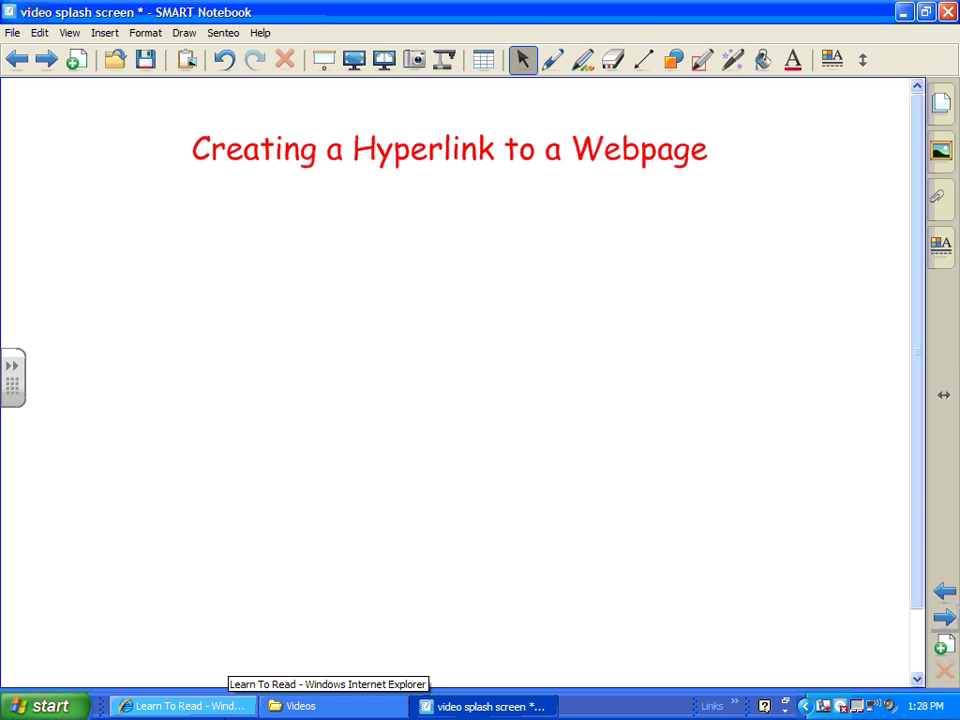
pyautogui.click(215, 705)
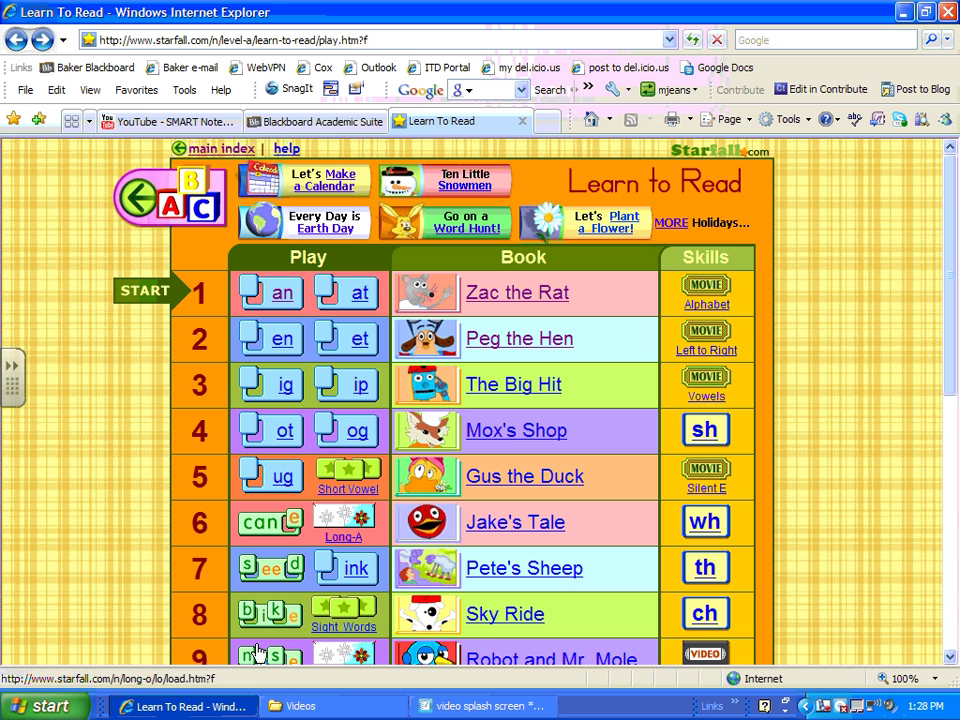
pyautogui.click(283, 300)
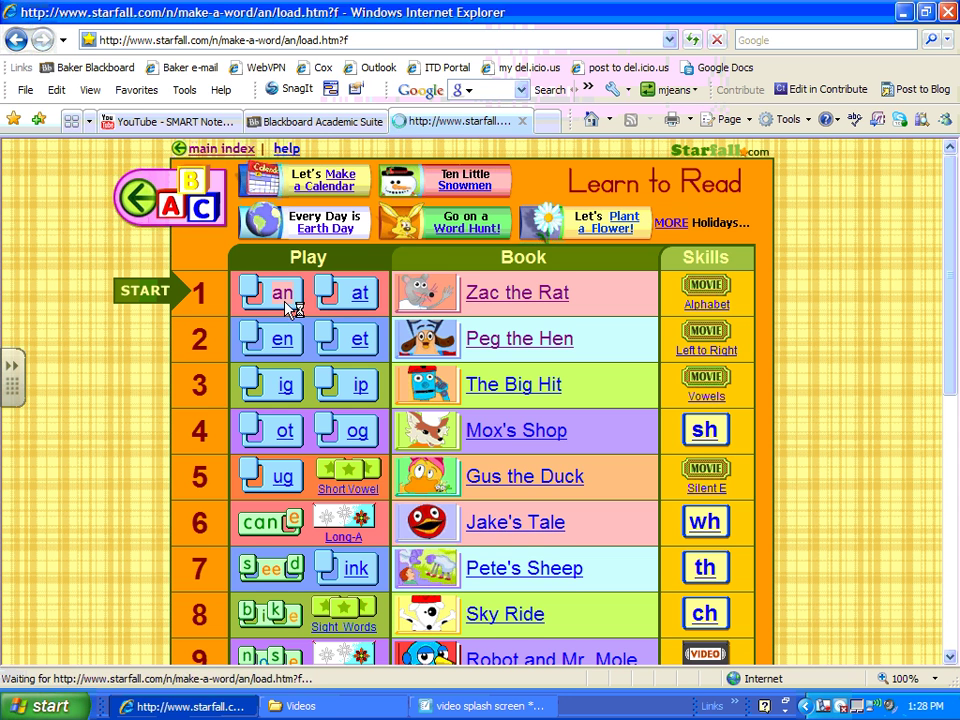
pyautogui.click(386, 40)
pyautogui.hotkey('ctrl', 'c')
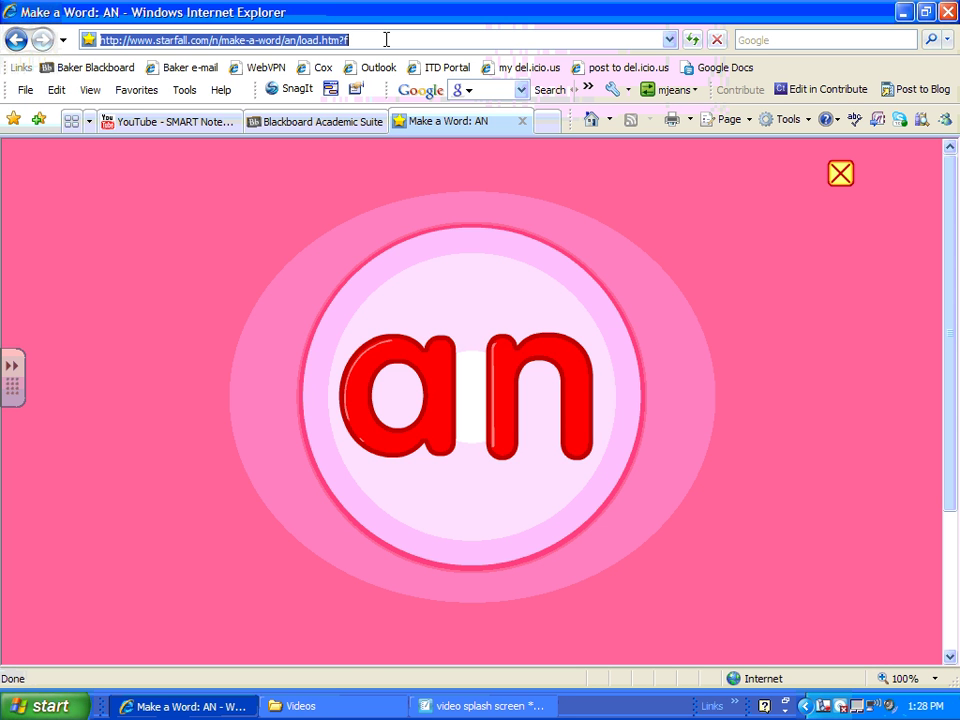
pyautogui.click(16, 40)
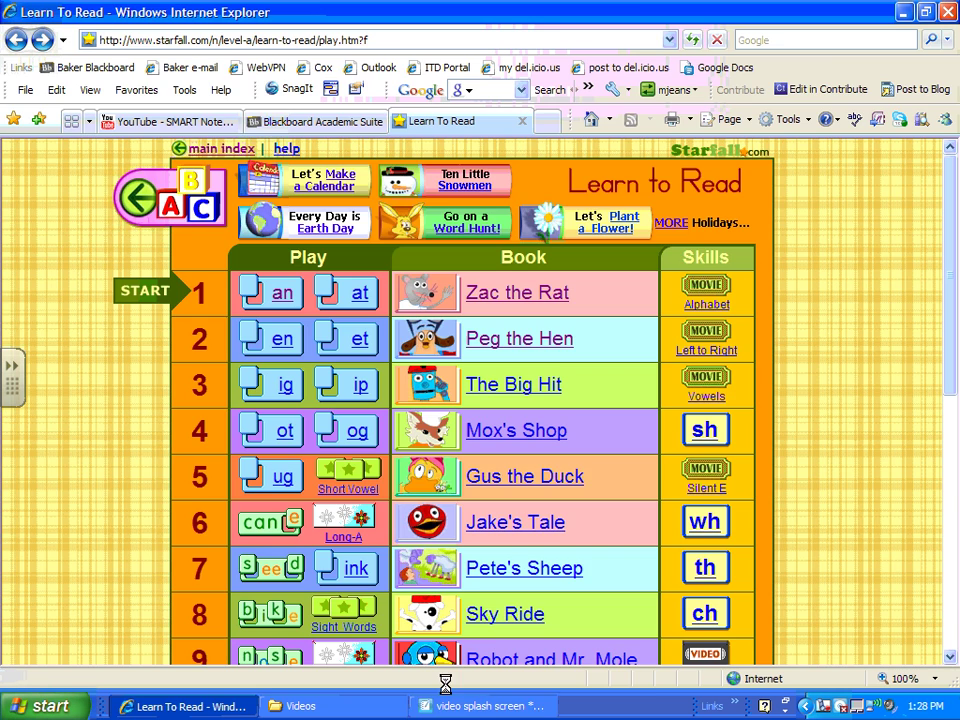
# Switch to SMART Notebook, paste the copied address below the page title and test its link
pyautogui.click(470, 706)
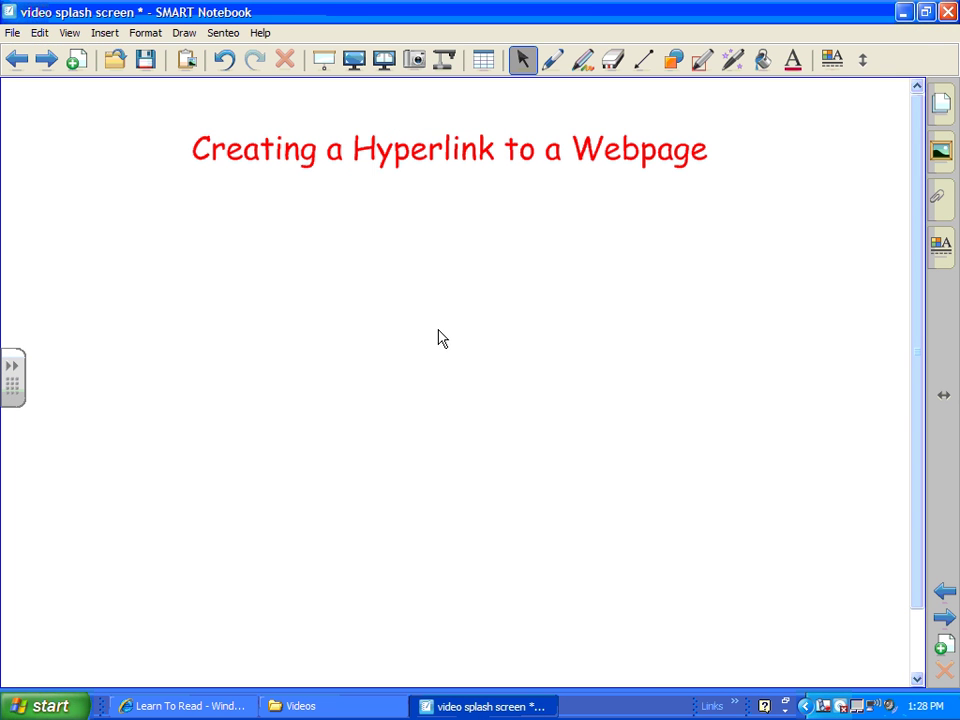
pyautogui.hotkey('ctrl', 'v')
pyautogui.moveTo(309, 175); pyautogui.dragTo(484, 242)
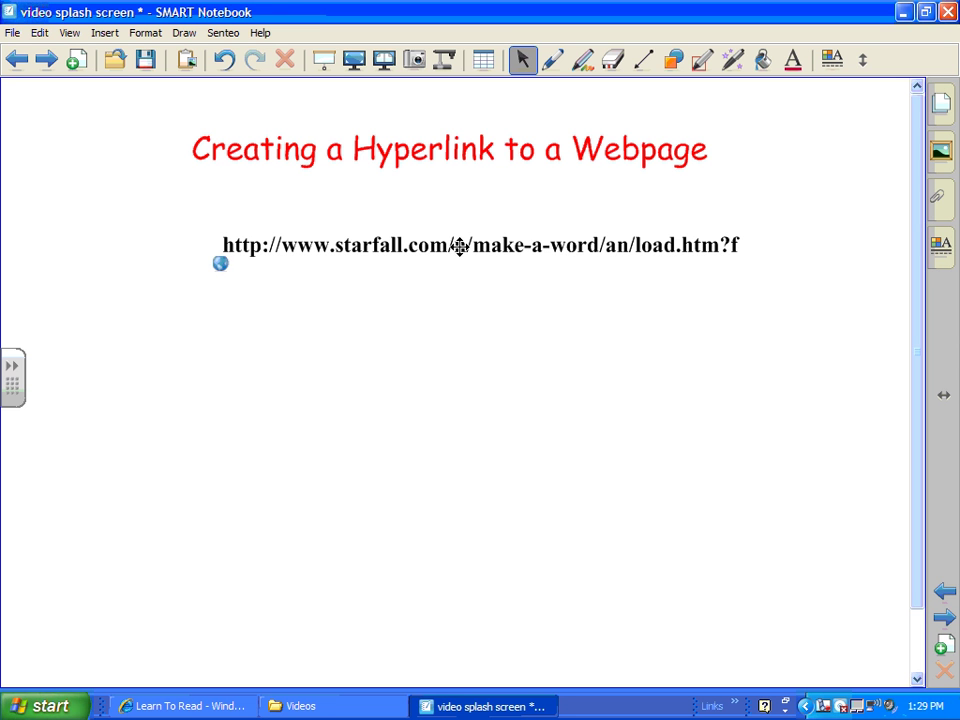
pyautogui.click(220, 268)
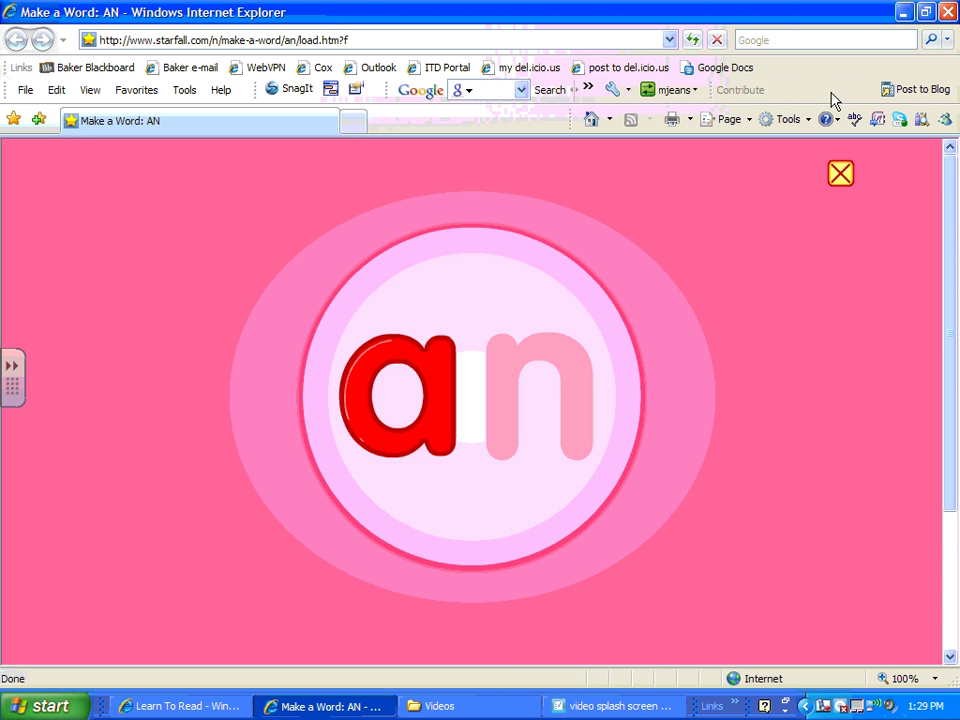
pyautogui.click(947, 12)
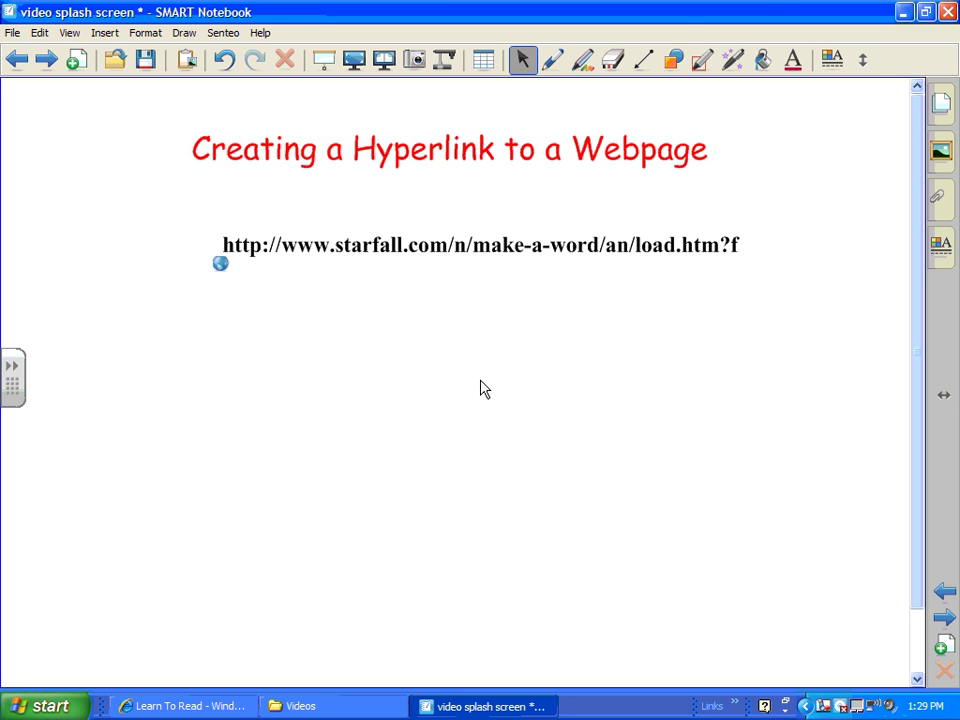
# Add the text "Click Here" and place it near the middle of the page below the pasted address
pyautogui.write('Clik')
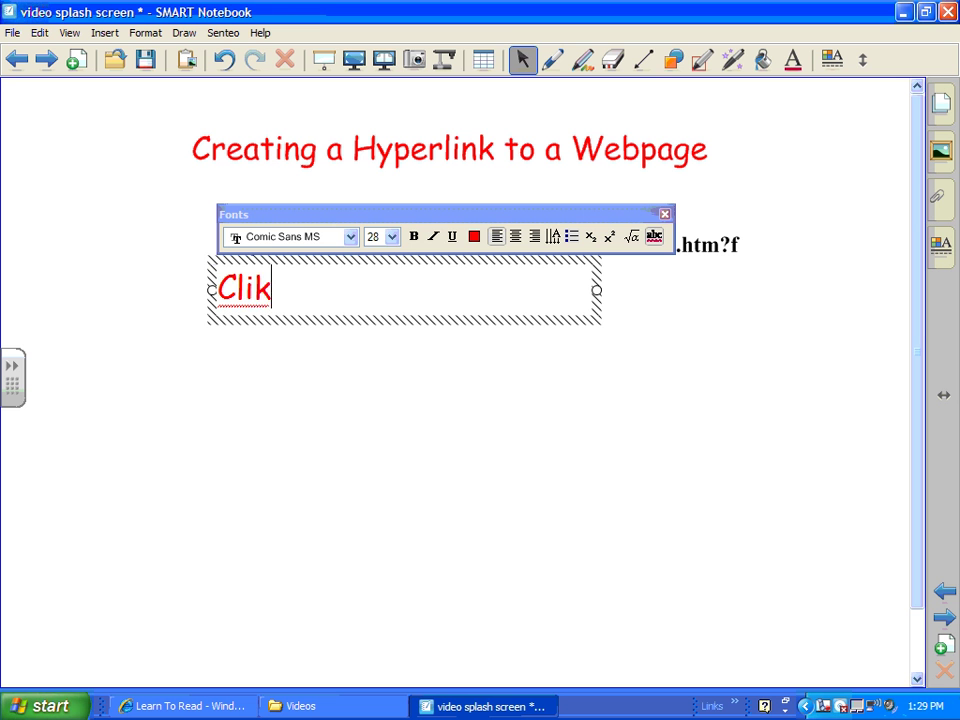
pyautogui.press('BackSpace')
pyautogui.write('ck Here')
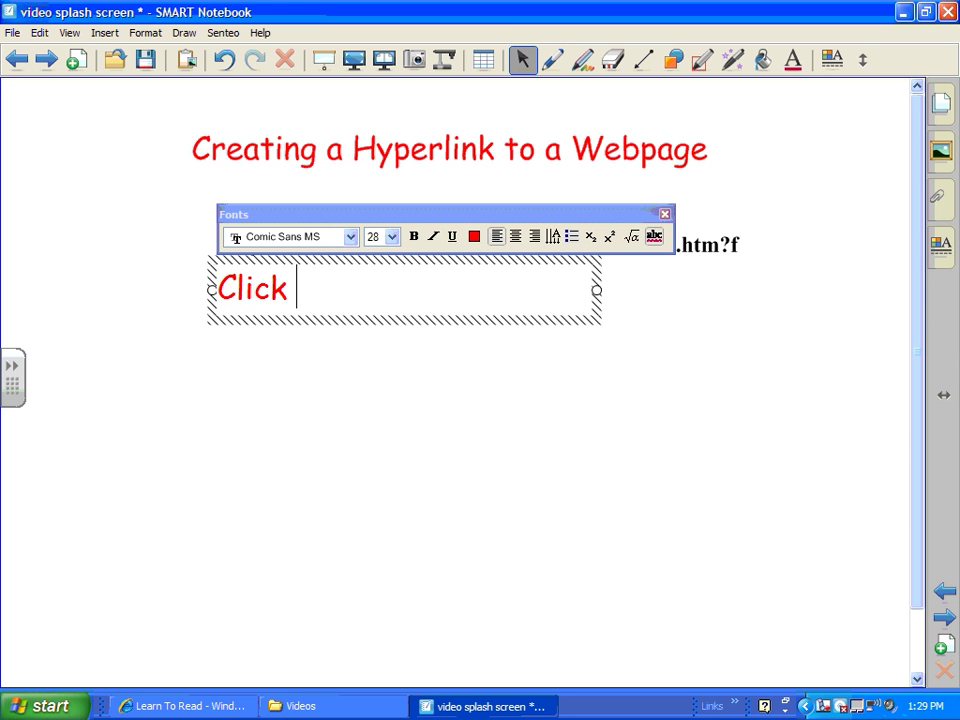
pyautogui.click(369, 338)
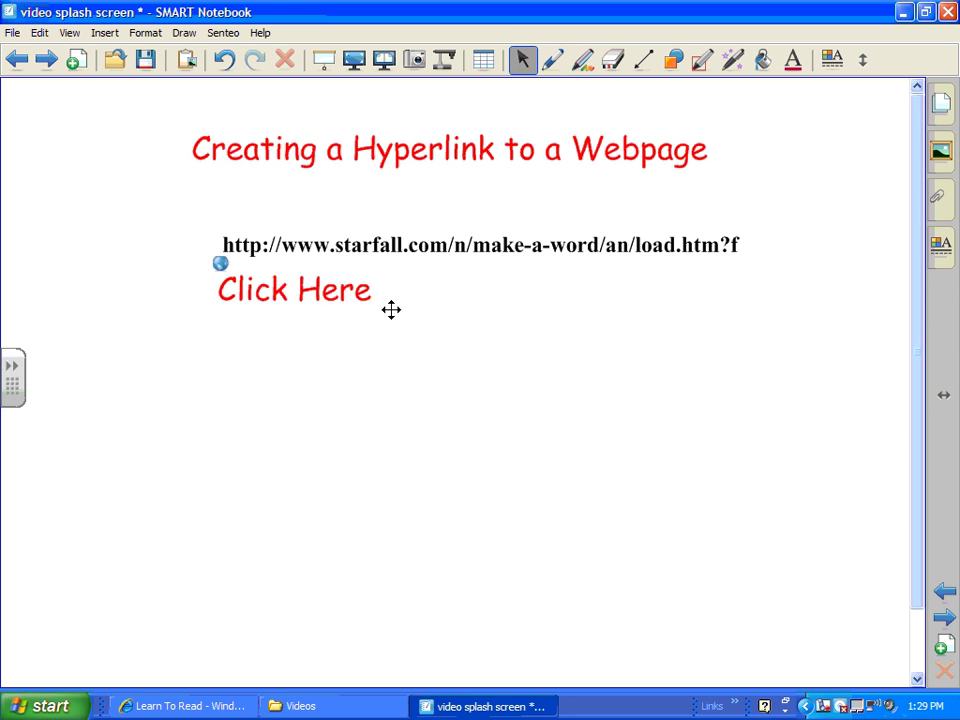
pyautogui.moveTo(356, 292); pyautogui.dragTo(519, 383)
# Link the "Click Here" text to the copied web address, launched by the object itself, and test the link
pyautogui.click(573, 353)
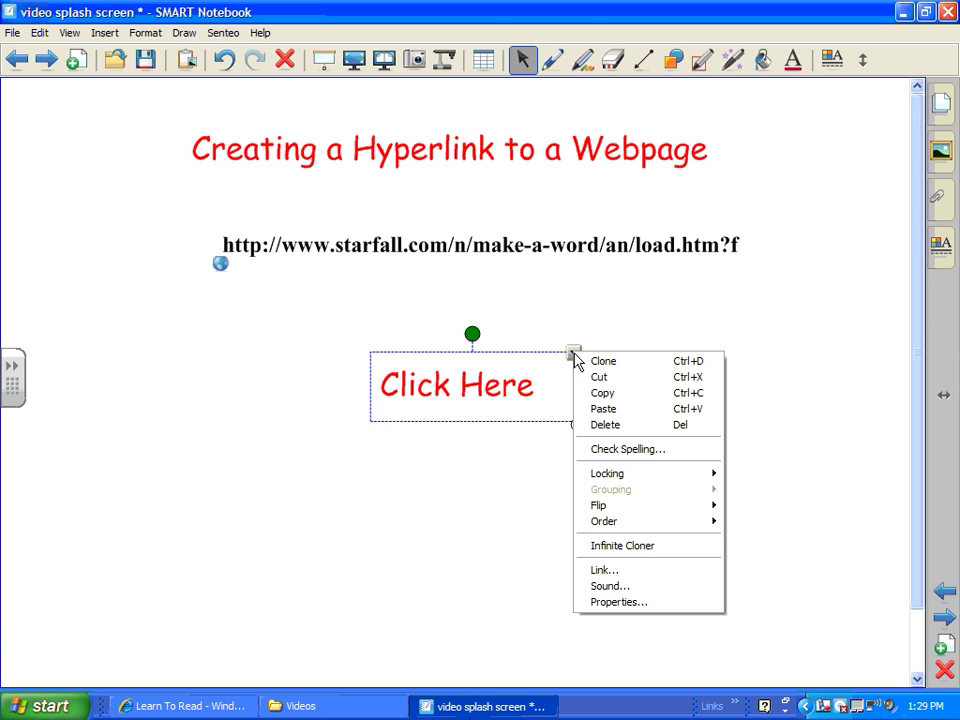
pyautogui.click(604, 570)
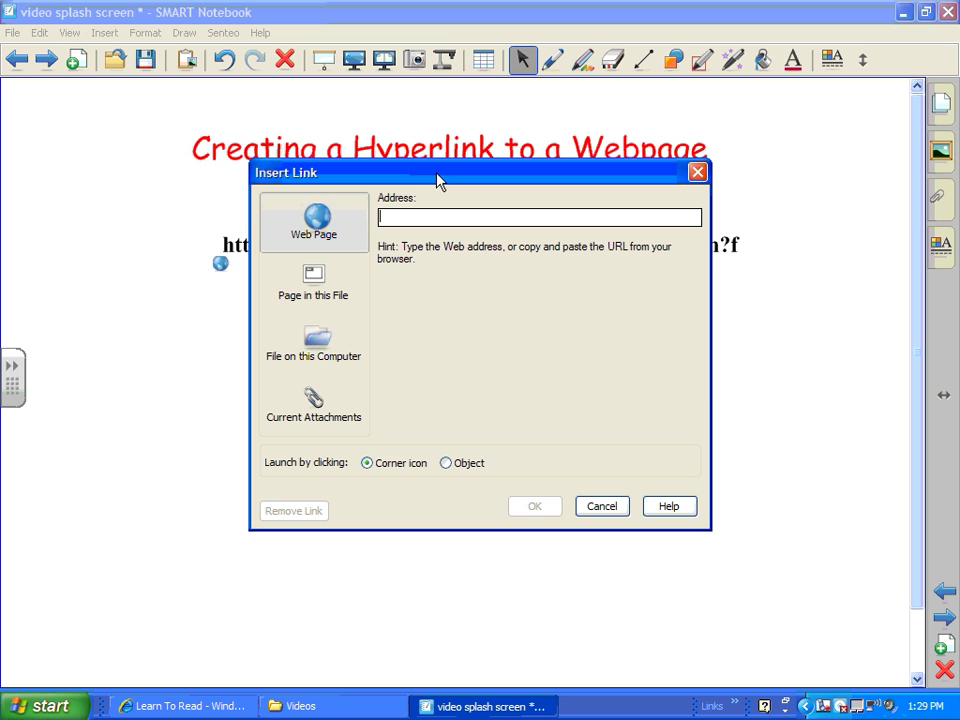
pyautogui.hotkey('ctrl', 'v')
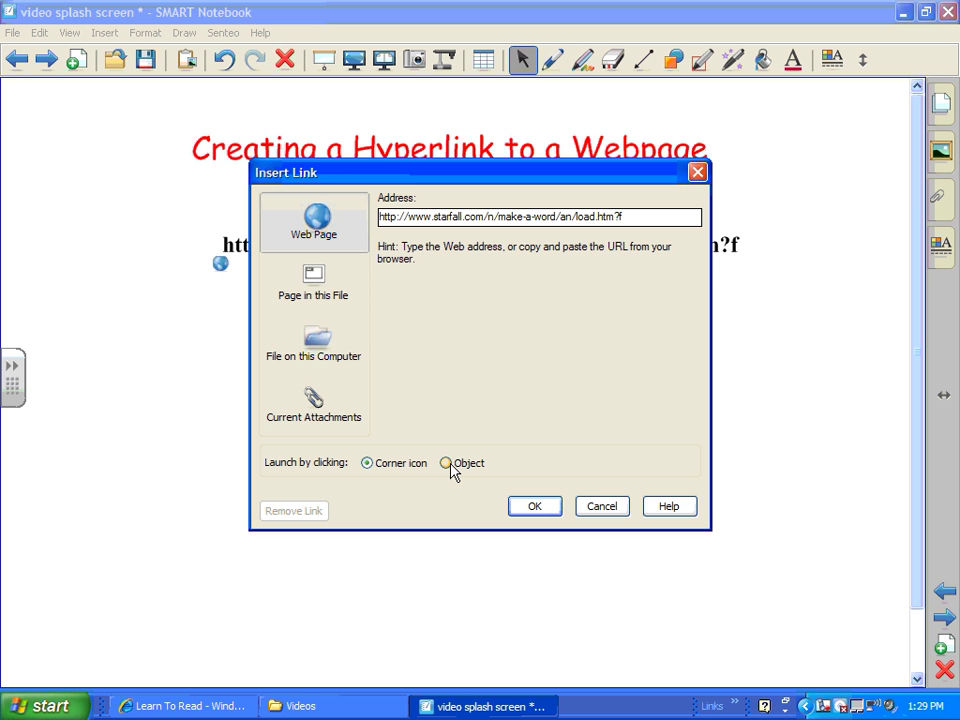
pyautogui.click(536, 508)
pyautogui.click(537, 515)
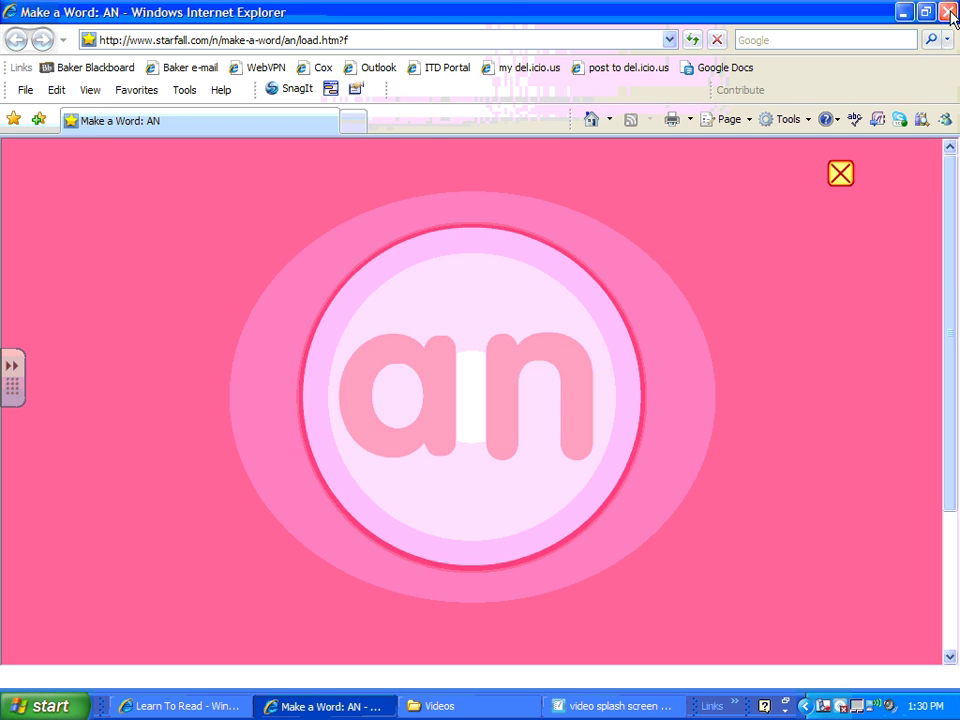
pyautogui.click(947, 11)
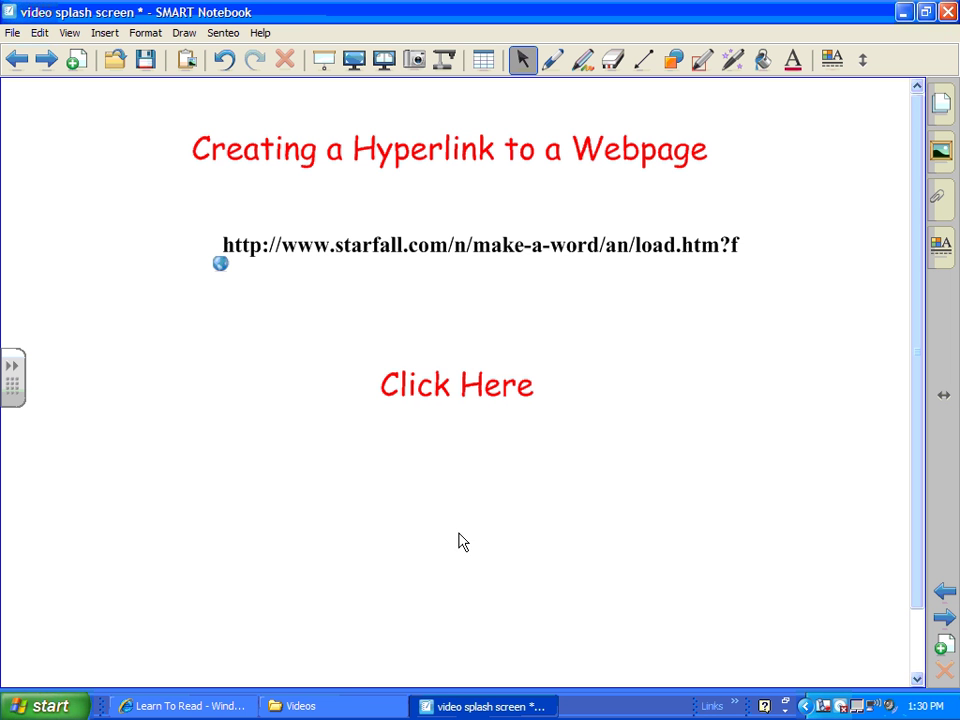
# Switch to Internet Explorer and use Area Capture on the Play heading with the "an" and "at" tiles of row 1
pyautogui.click(152, 705)
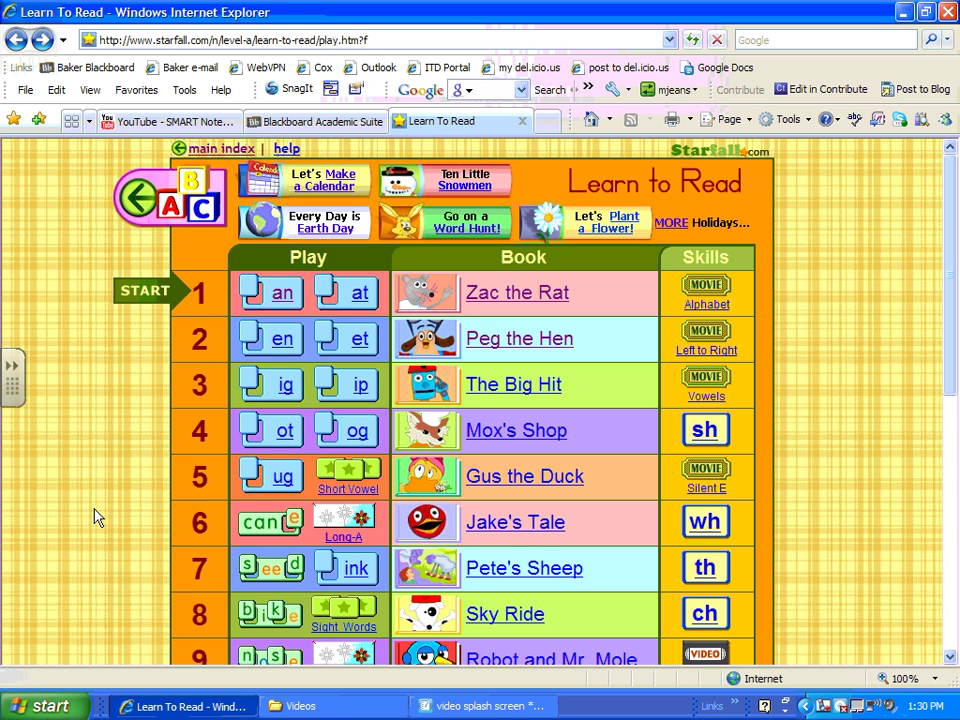
pyautogui.click(12, 378)
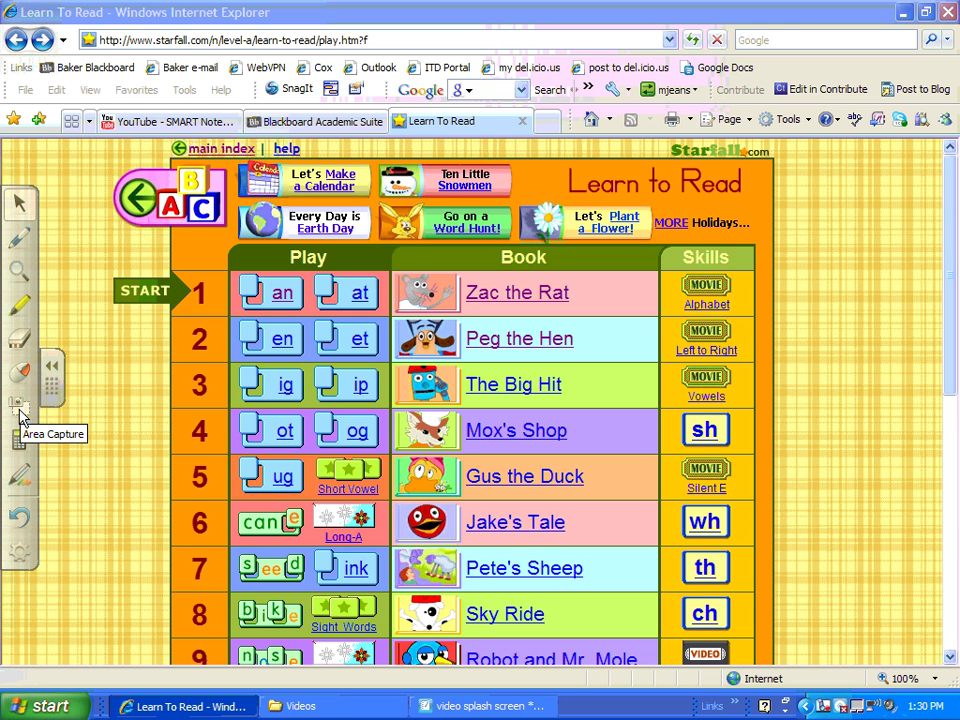
pyautogui.click(19, 410)
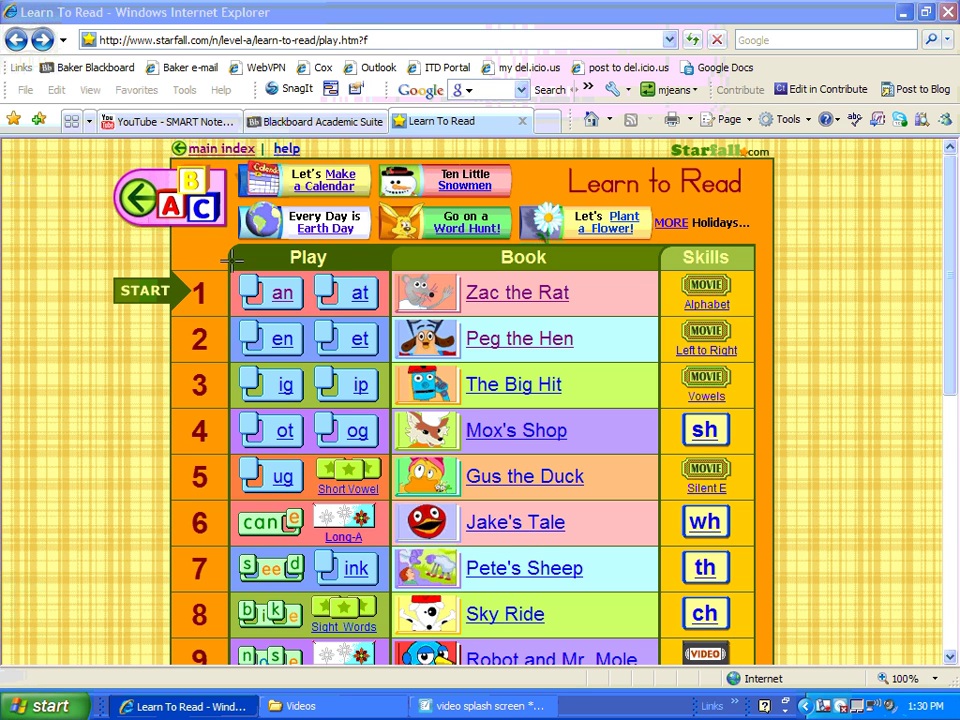
pyautogui.moveTo(231, 261); pyautogui.dragTo(387, 320)
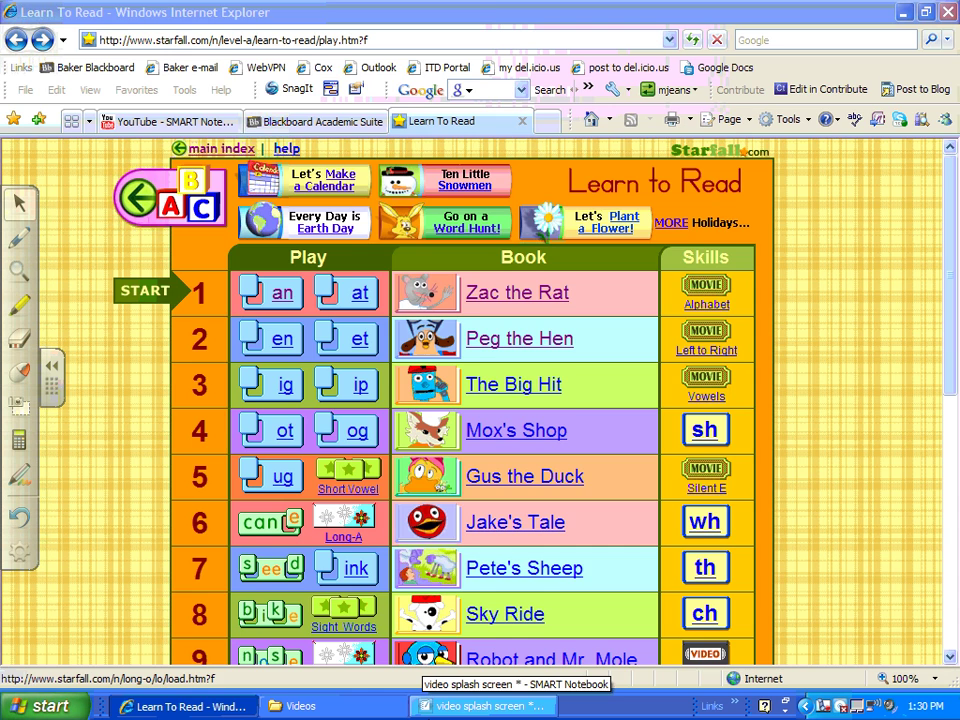
# Switch to SMART Notebook, move the captured Play picture to the upper middle of its page and collapse the floating tools
pyautogui.click(470, 705)
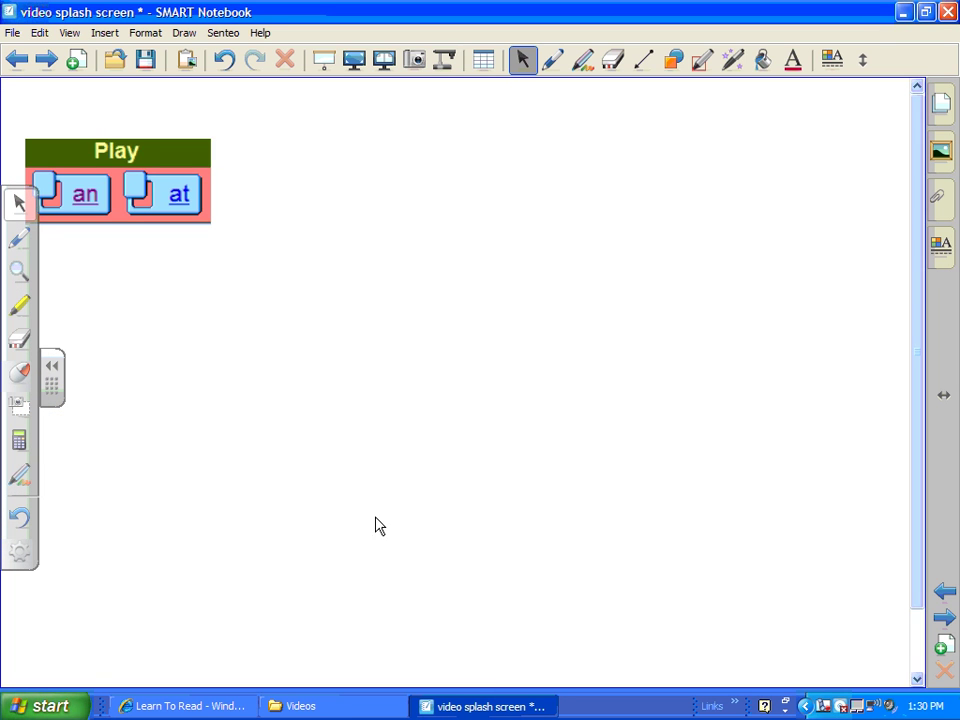
pyautogui.moveTo(118, 153); pyautogui.dragTo(404, 219)
pyautogui.click(22, 205)
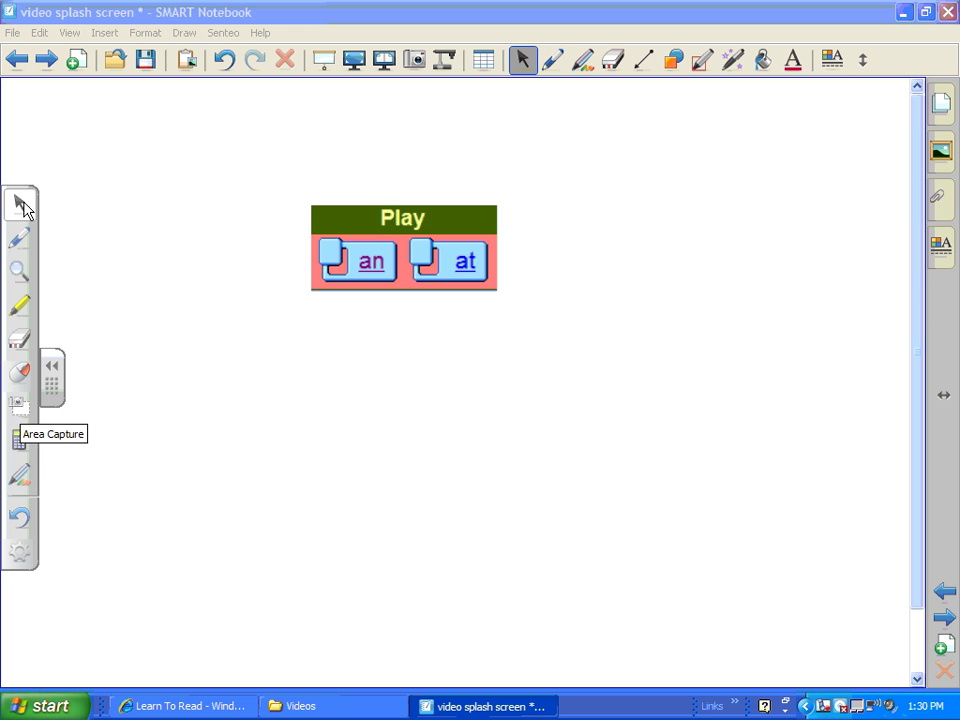
pyautogui.click(63, 368)
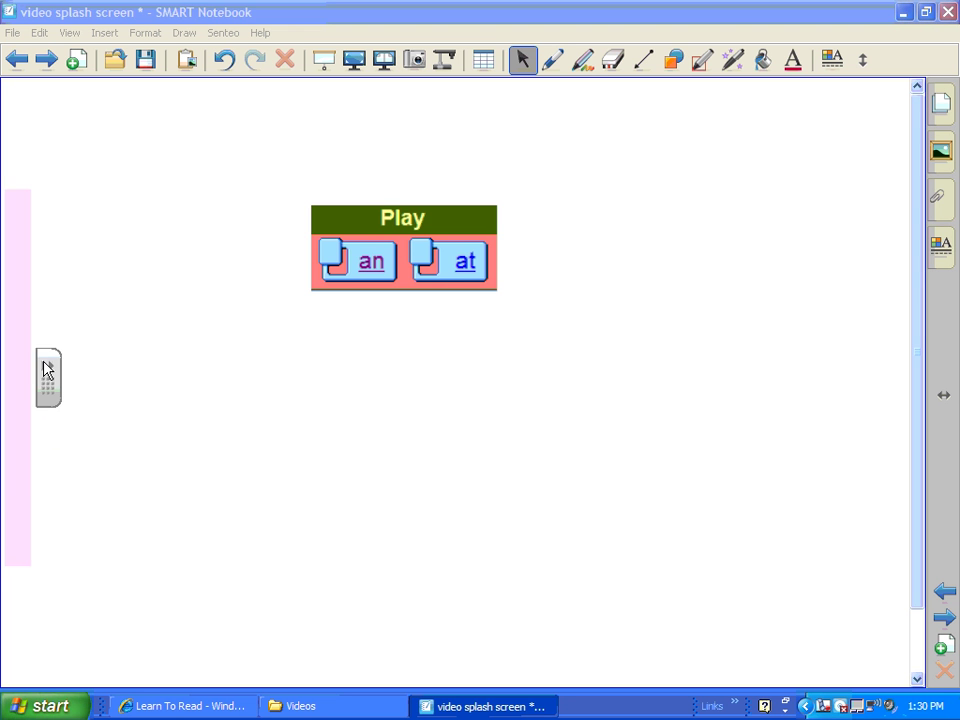
# Start a link for the captured Play picture and copy the address of Starfall's "an" game from Internet Explorer
pyautogui.rightClick(408, 219)
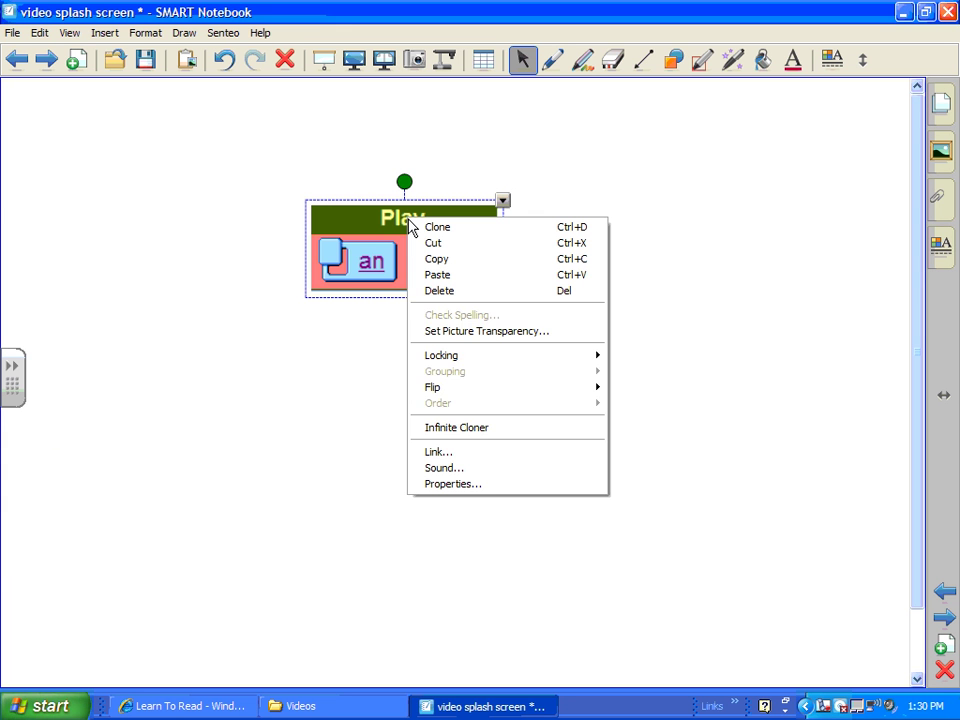
pyautogui.click(438, 452)
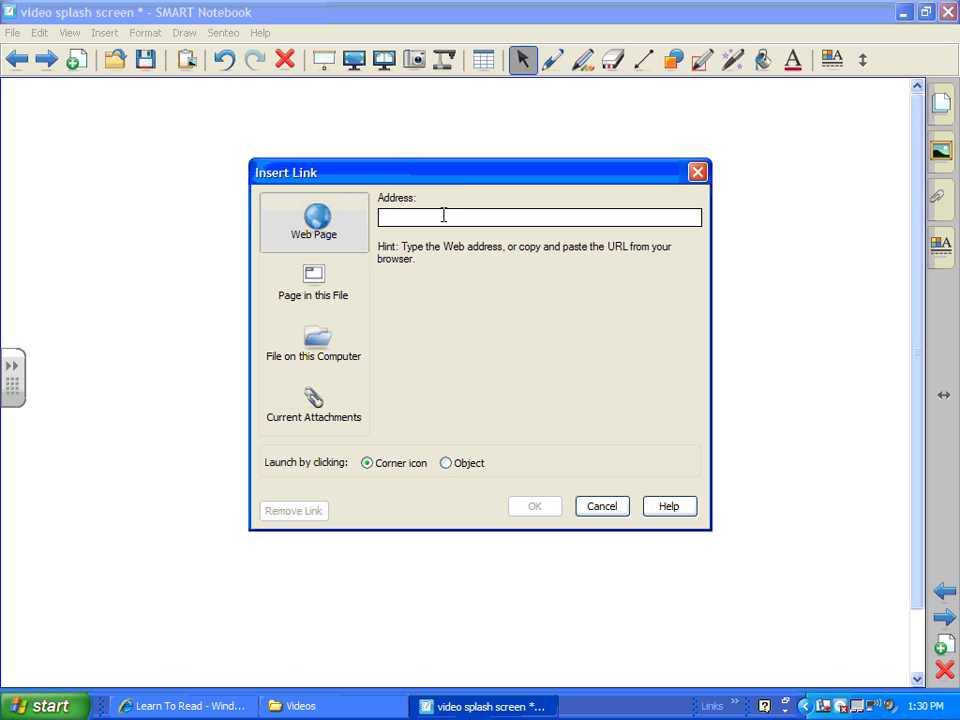
pyautogui.click(210, 703)
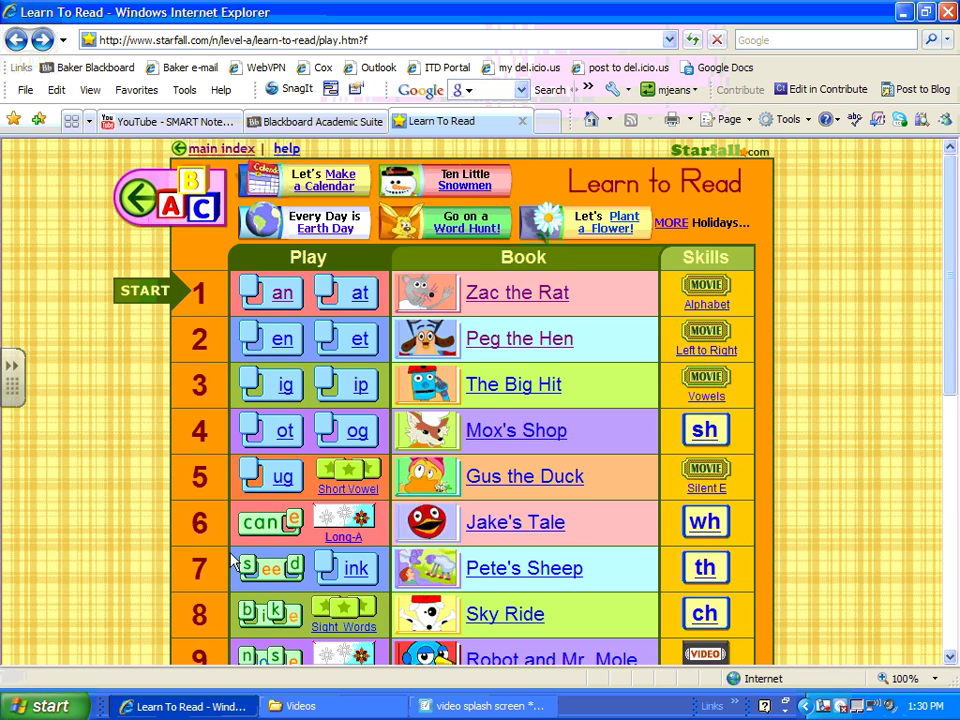
pyautogui.click(281, 290)
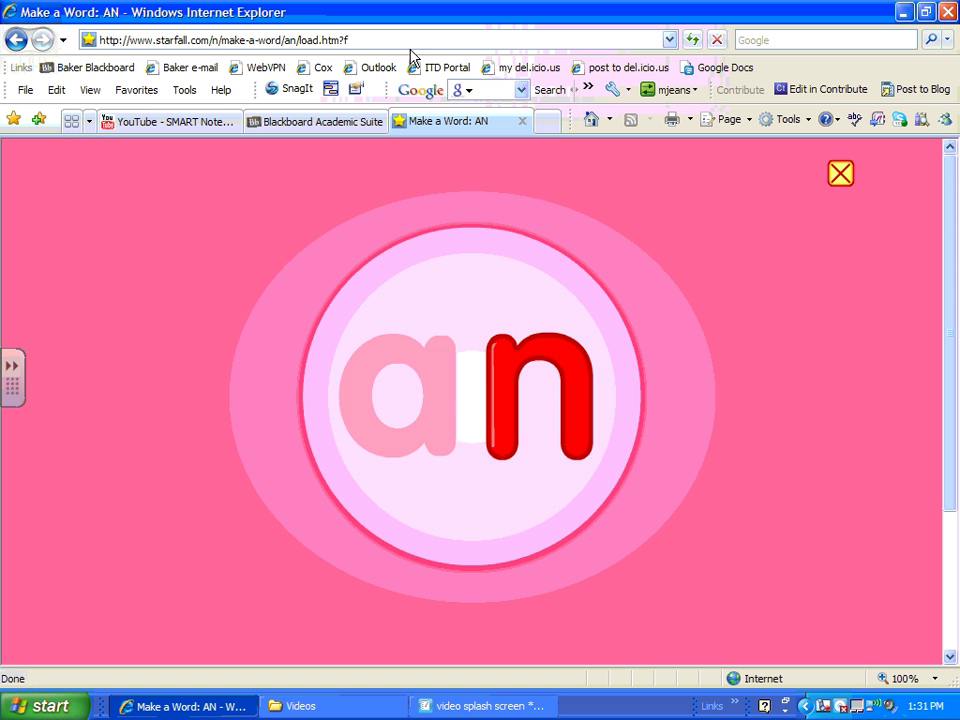
pyautogui.click(407, 43)
pyautogui.hotkey('ctrl', 'c')
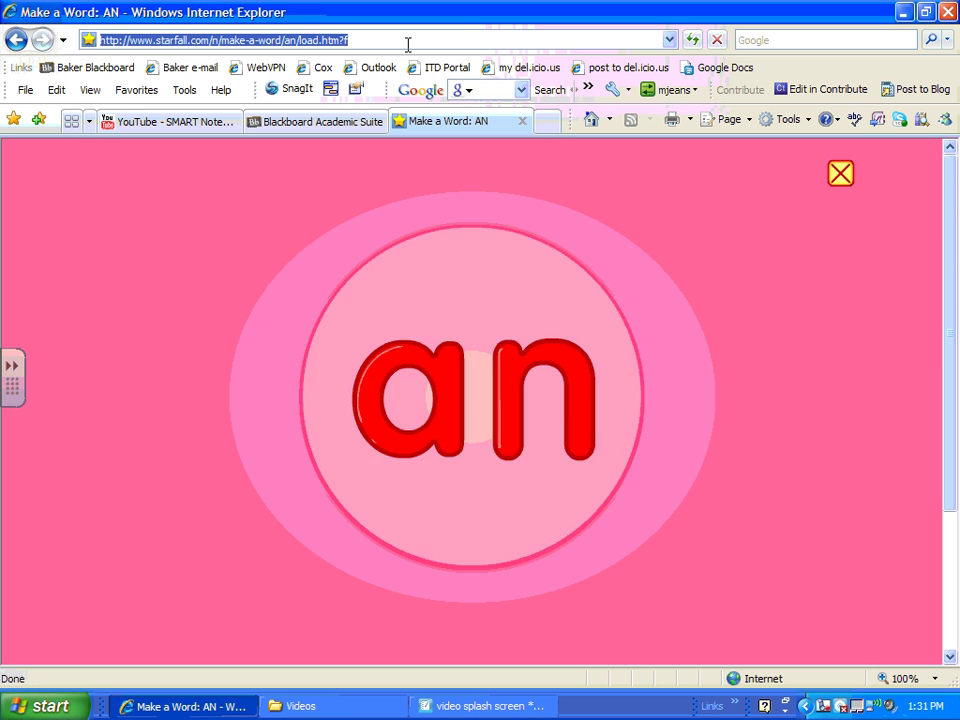
pyautogui.click(15, 42)
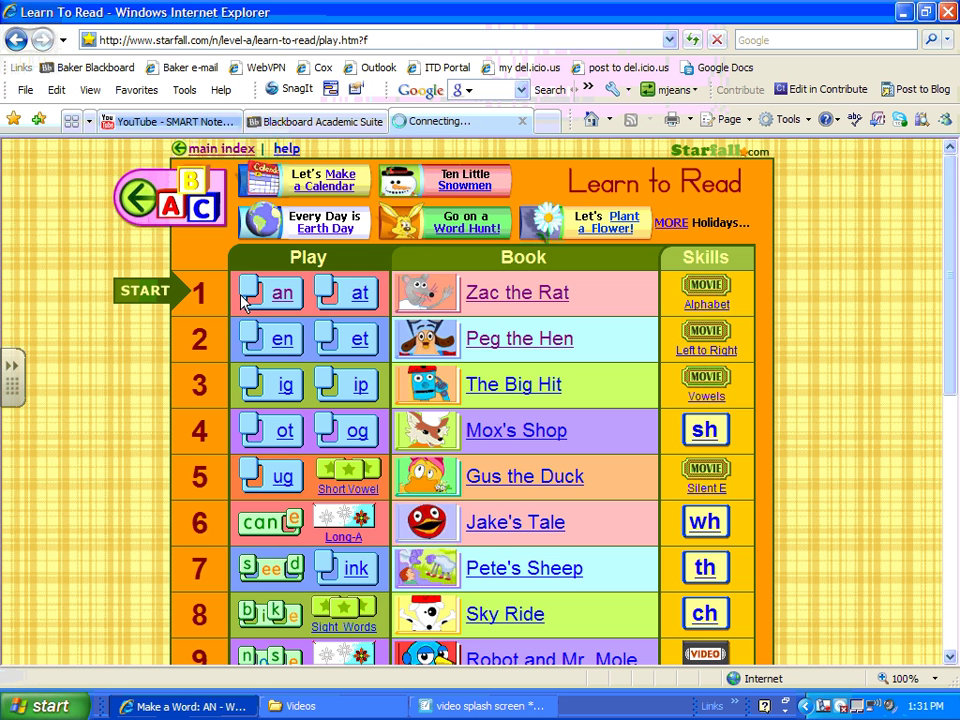
pyautogui.click(482, 706)
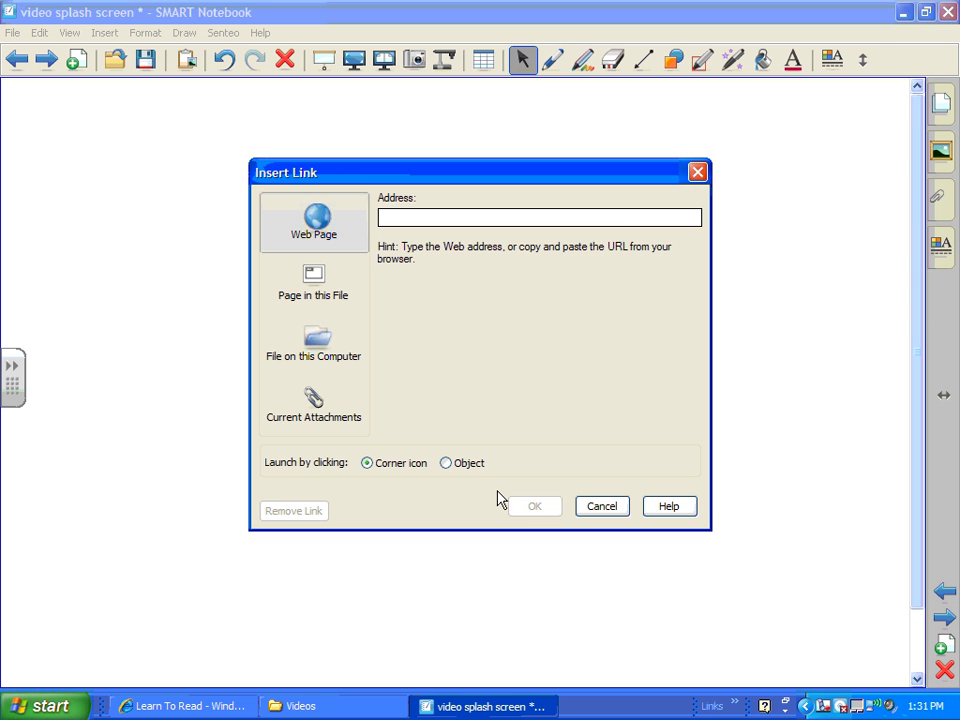
pyautogui.hotkey('ctrl', 'v')
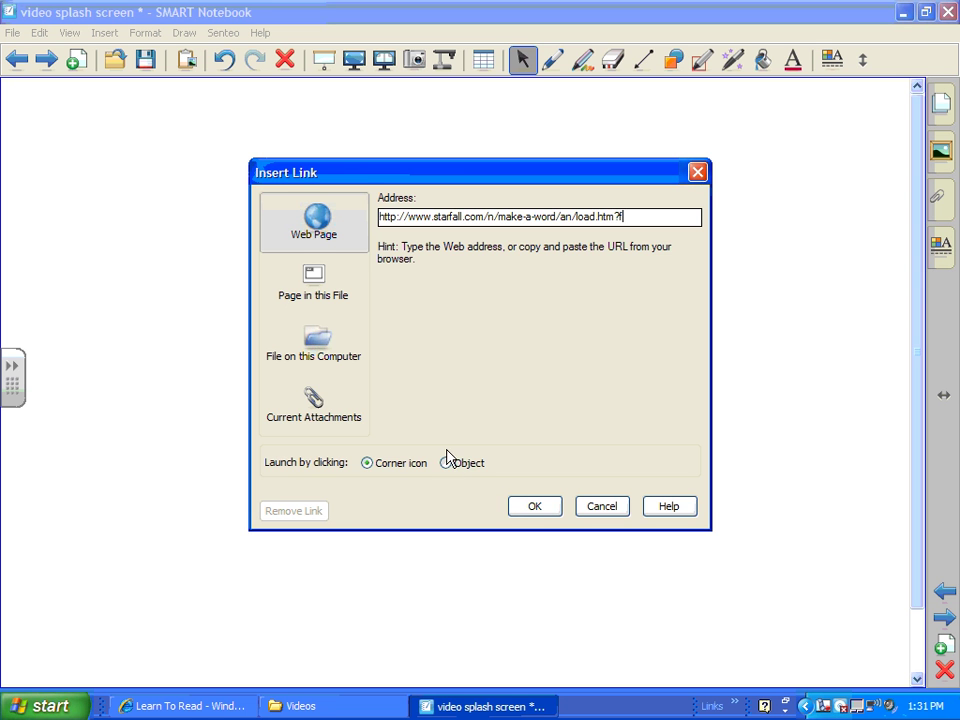
pyautogui.click(446, 463)
pyautogui.click(531, 508)
pyautogui.click(531, 514)
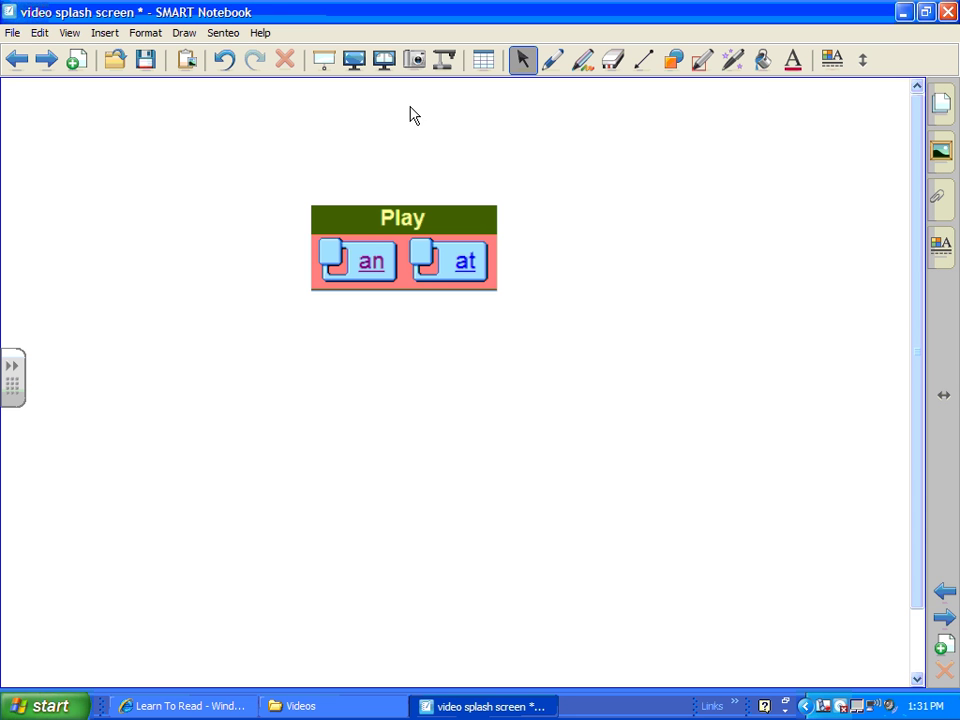
# Go to page 4, "Creating a Hyperlink to a File"
pyautogui.click(938, 103)
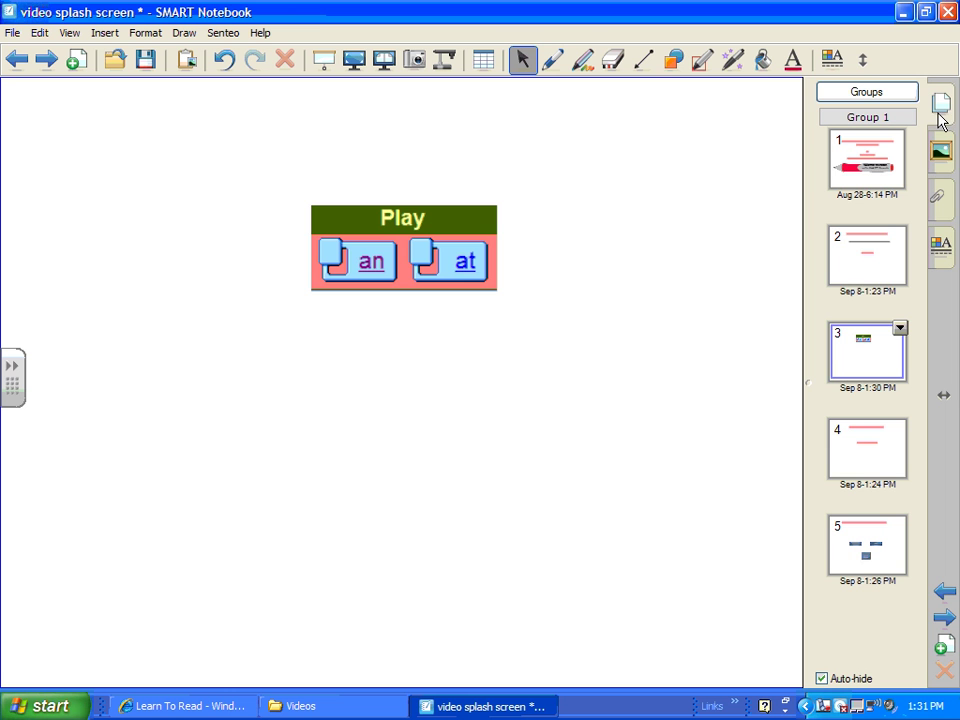
pyautogui.click(855, 431)
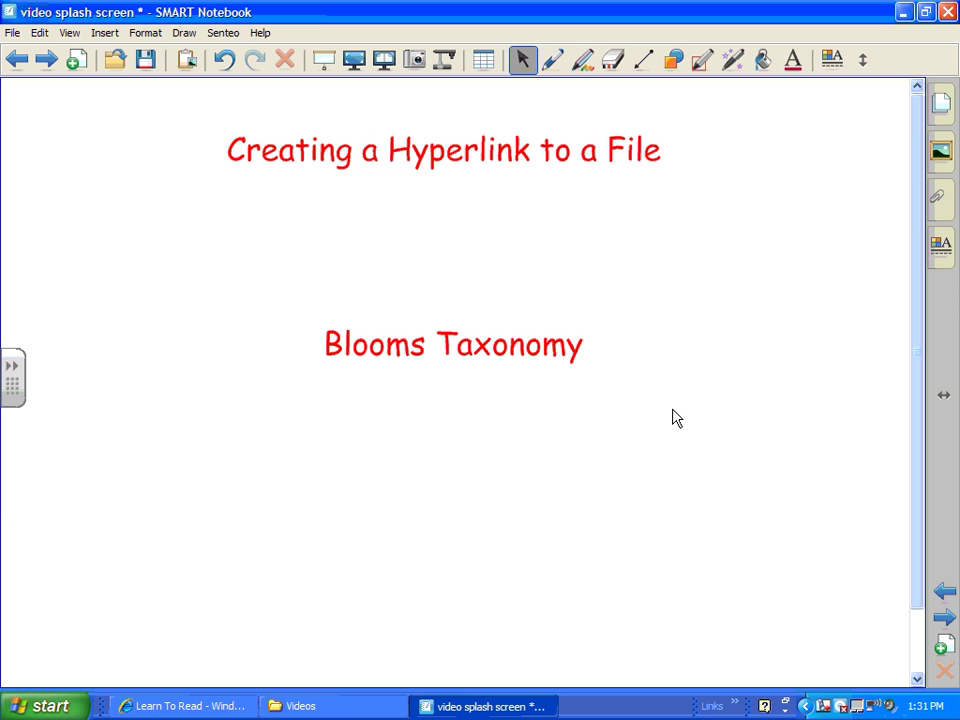
# Link the Blooms Taxonomy text to BloomsTaxonomy.pdf from Loti Material as a shortcut launched by the corner icon, and test it
pyautogui.click(567, 349)
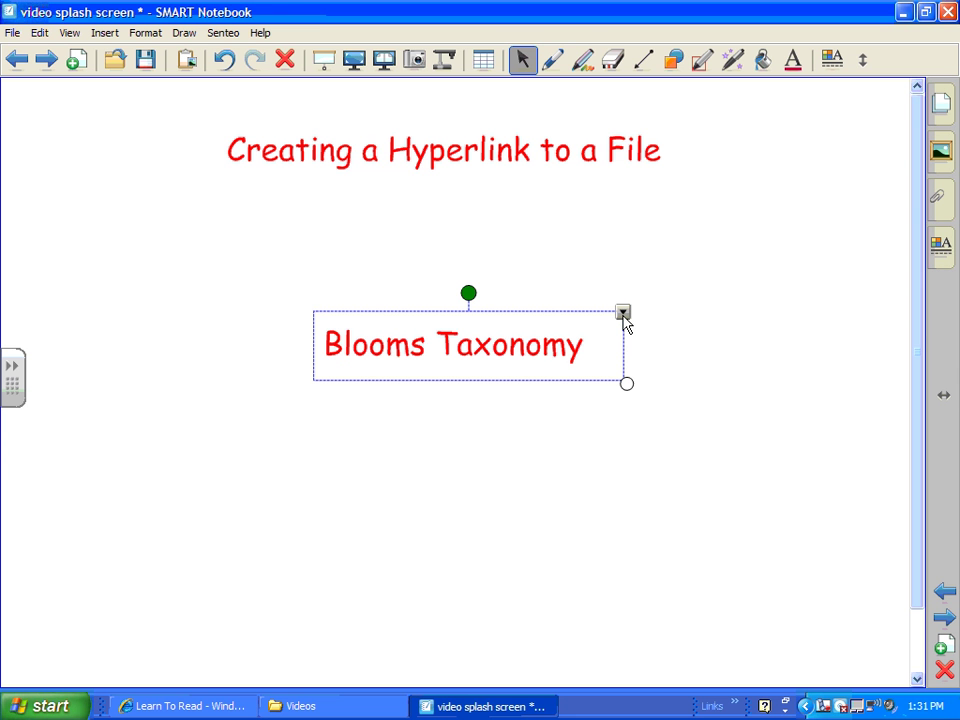
pyautogui.click(622, 313)
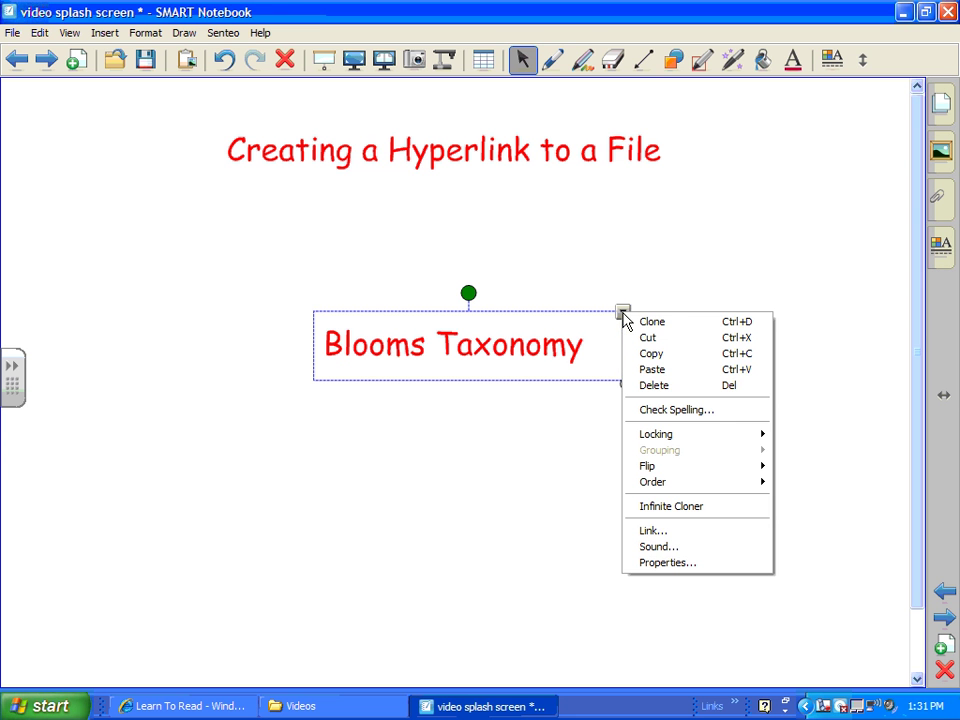
pyautogui.click(640, 532)
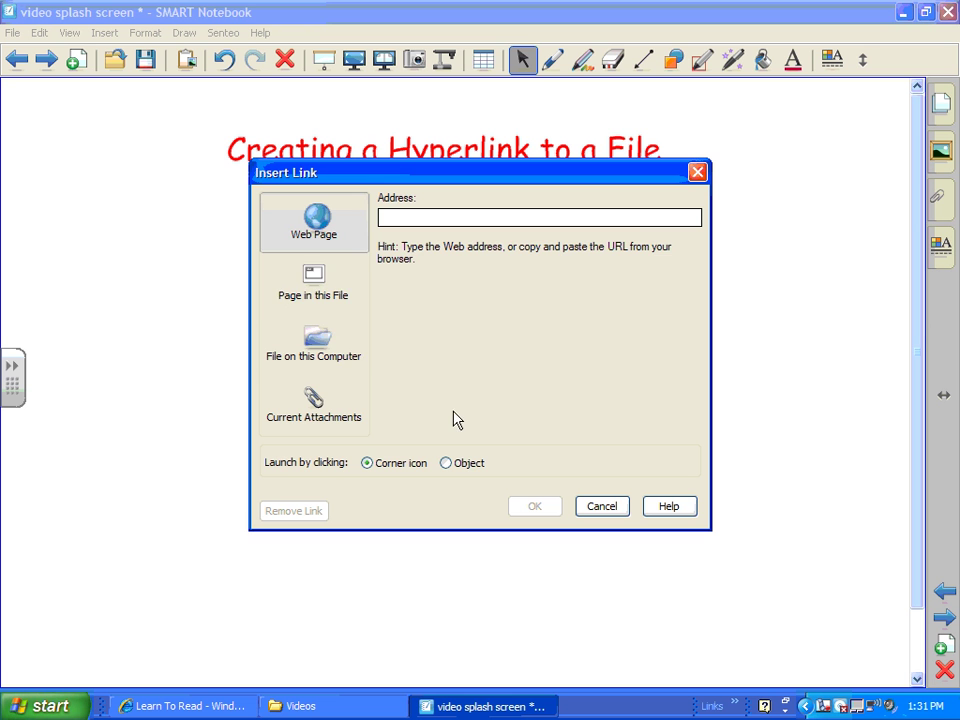
pyautogui.click(307, 346)
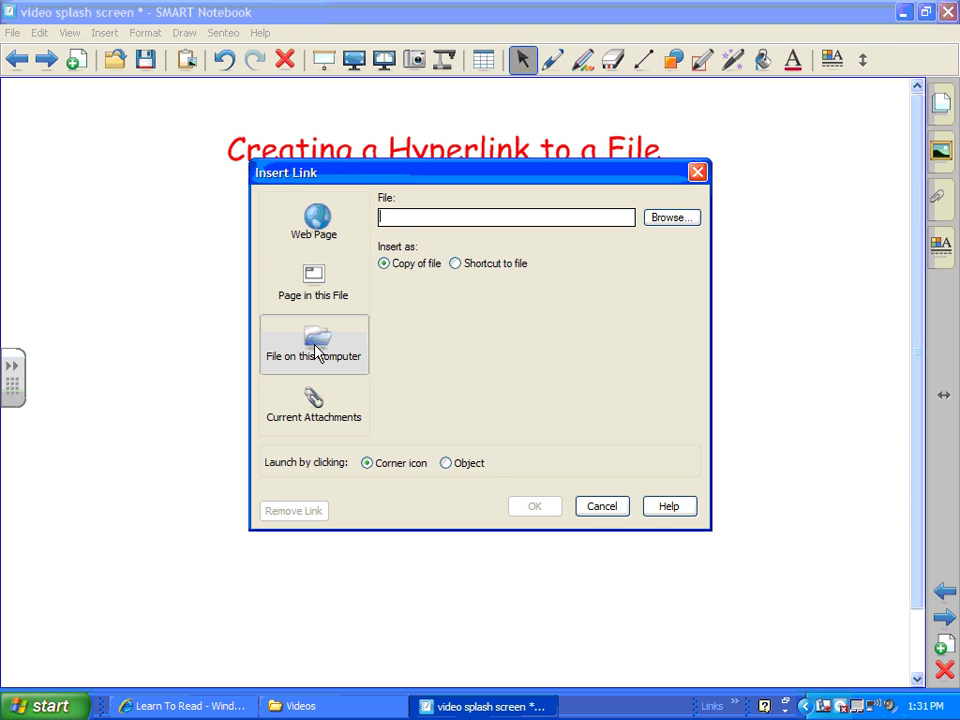
pyautogui.click(456, 266)
pyautogui.click(668, 220)
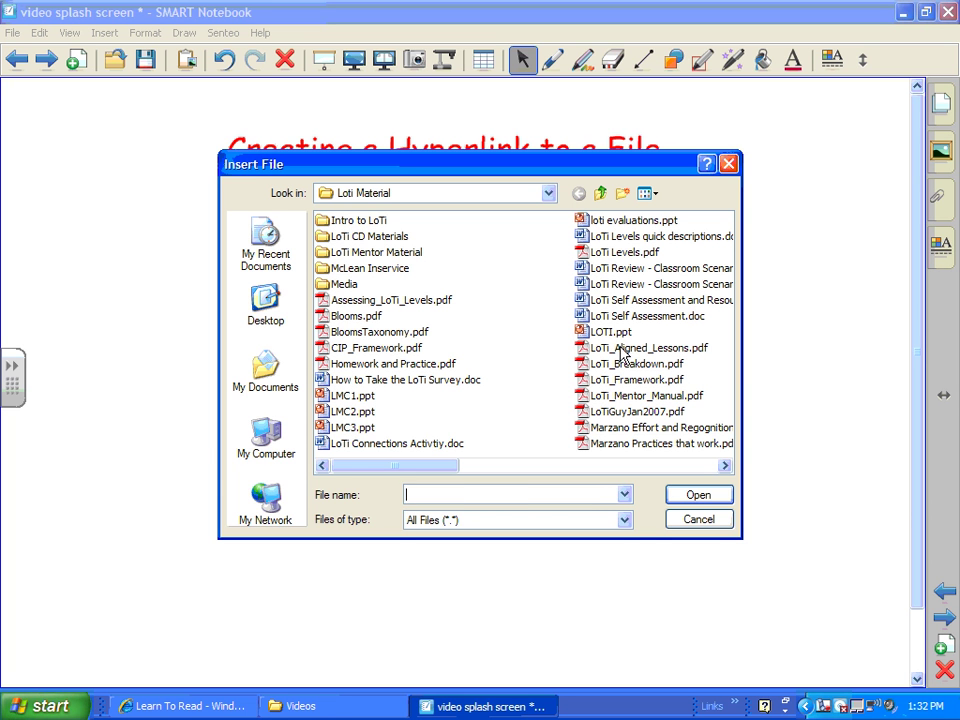
pyautogui.click(378, 331)
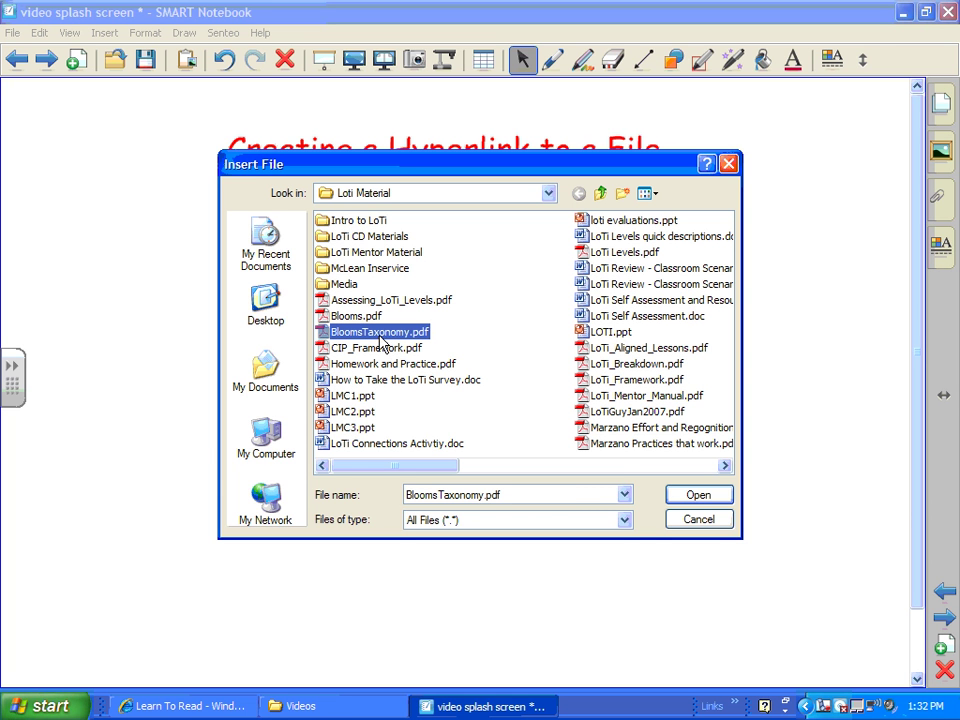
pyautogui.click(698, 495)
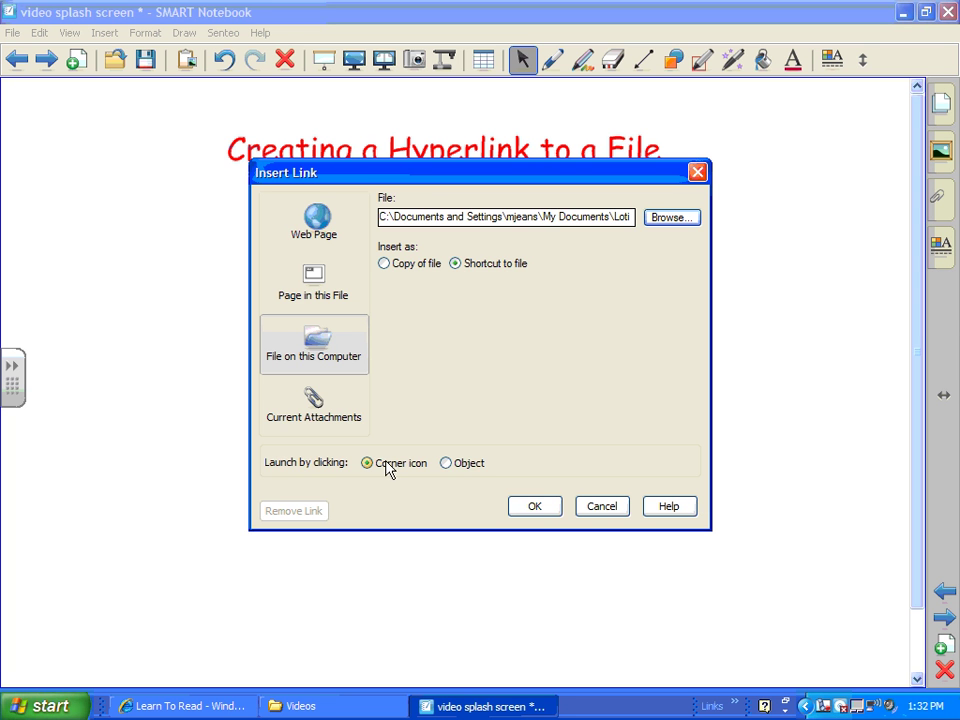
pyautogui.click(545, 508)
pyautogui.click(536, 506)
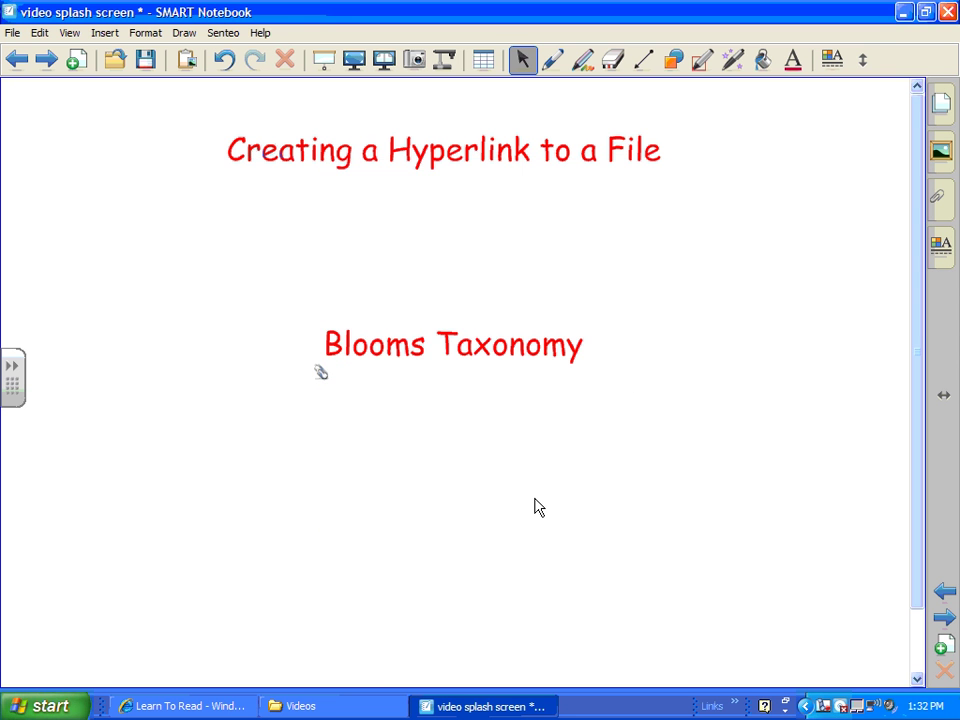
pyautogui.click(320, 377)
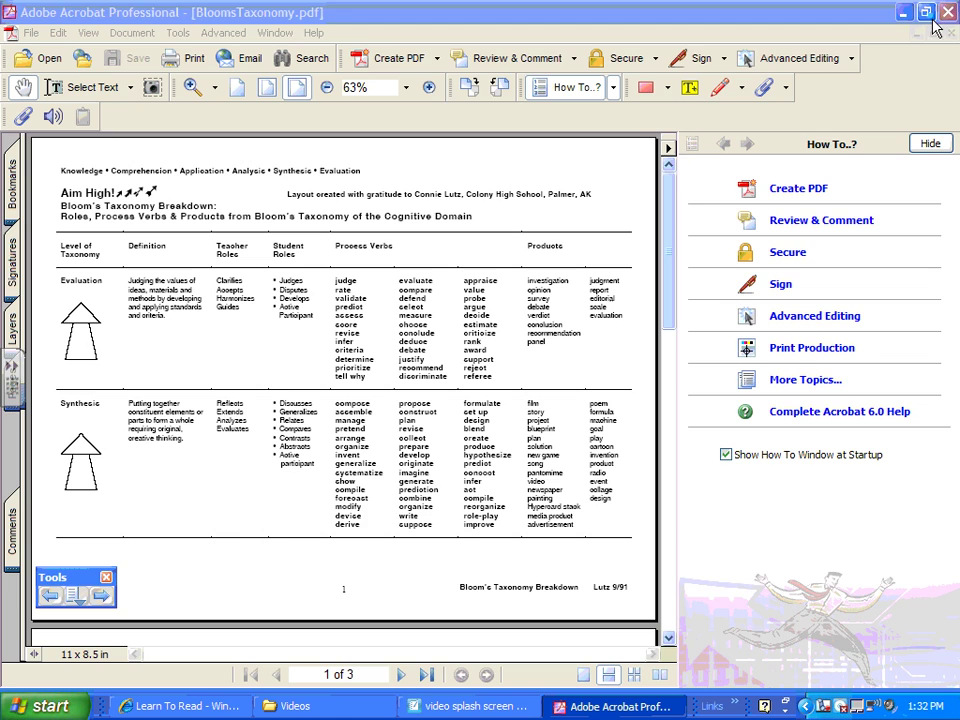
pyautogui.click(946, 12)
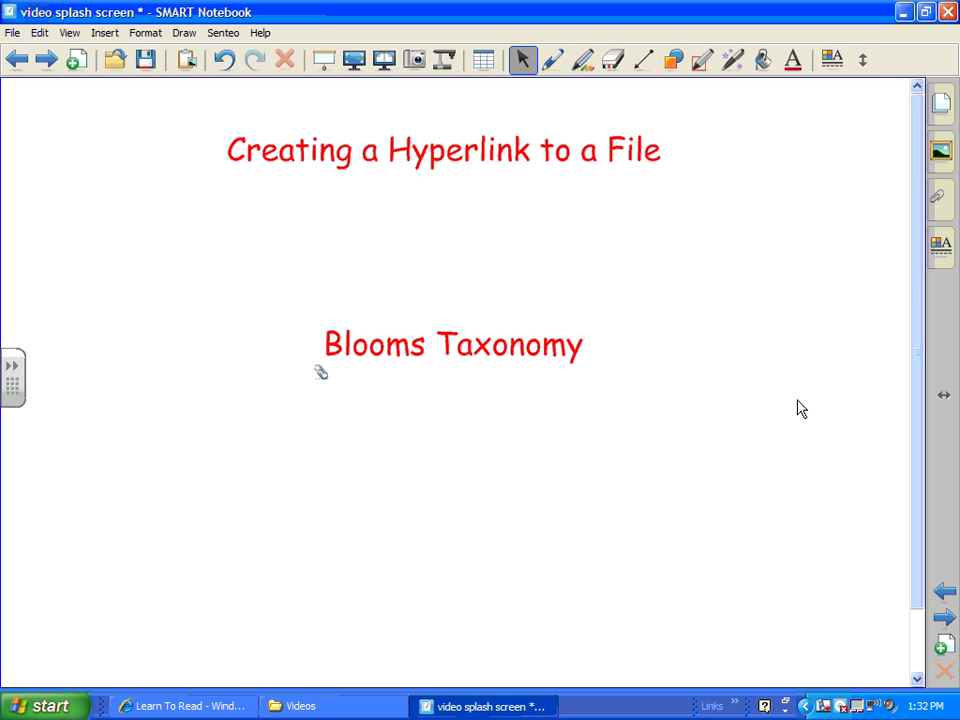
# Attach a copy of BloomsTaxonomy.pdf from the Loti Material folder to the Notebook file
pyautogui.click(938, 205)
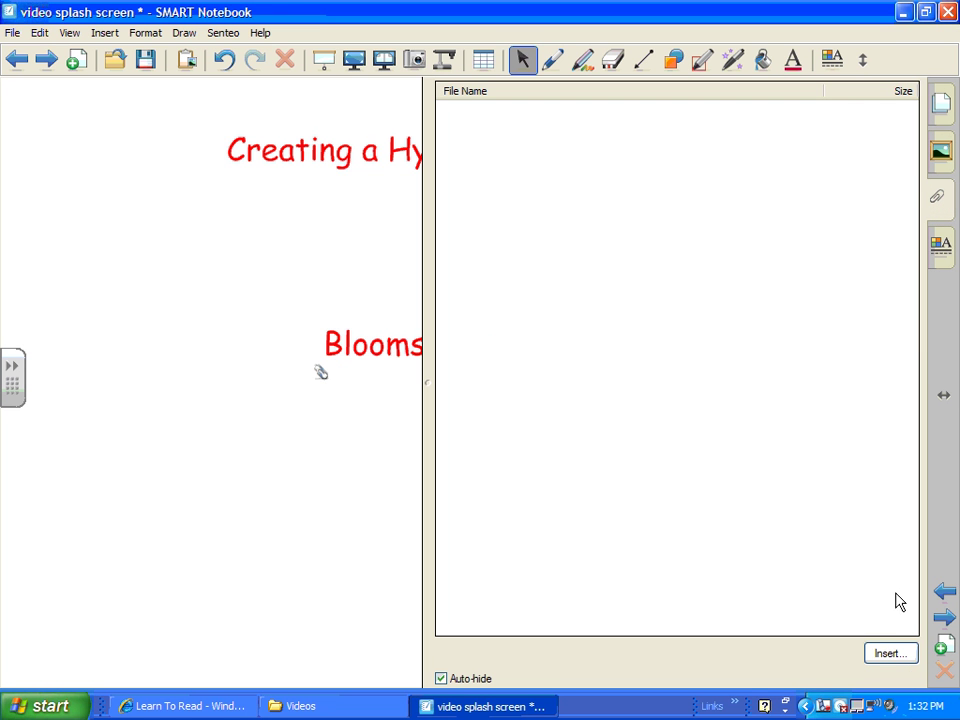
pyautogui.click(890, 654)
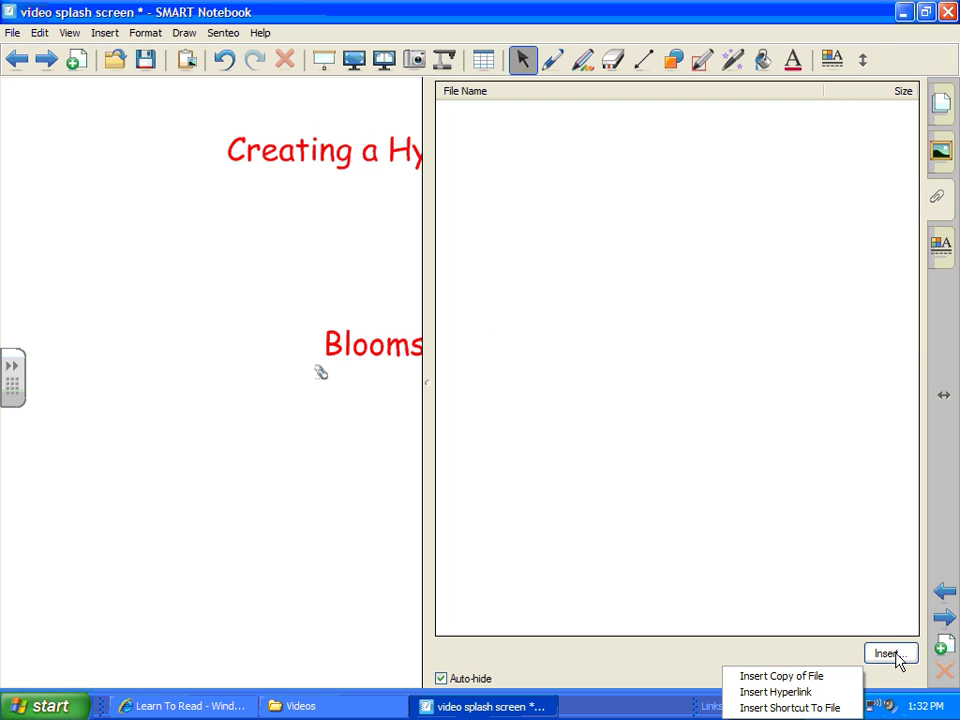
pyautogui.click(828, 681)
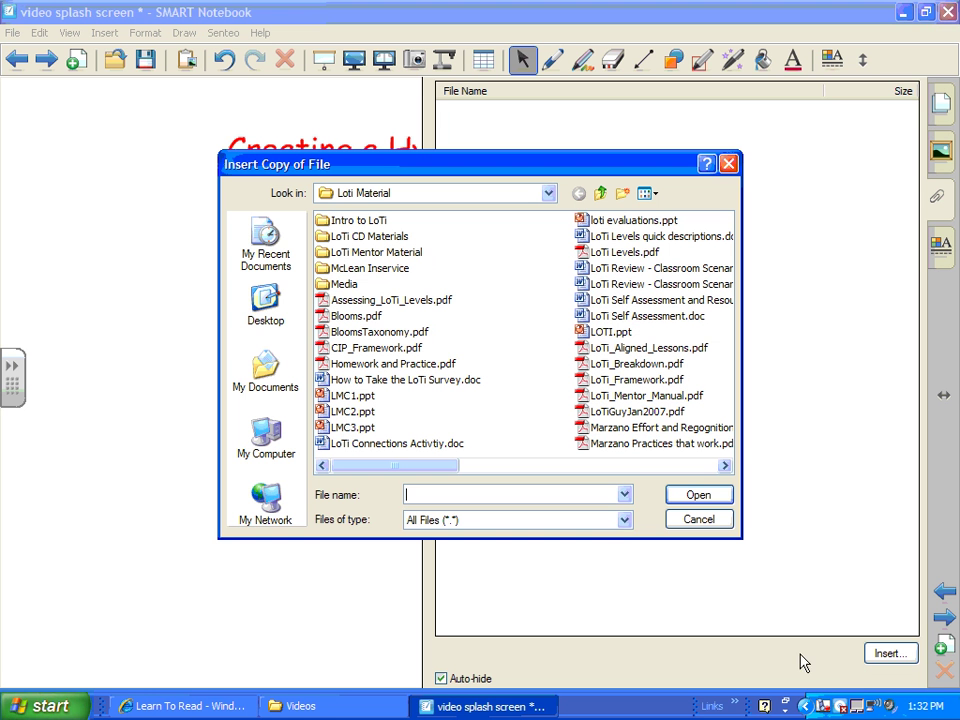
pyautogui.click(373, 333)
pyautogui.click(703, 496)
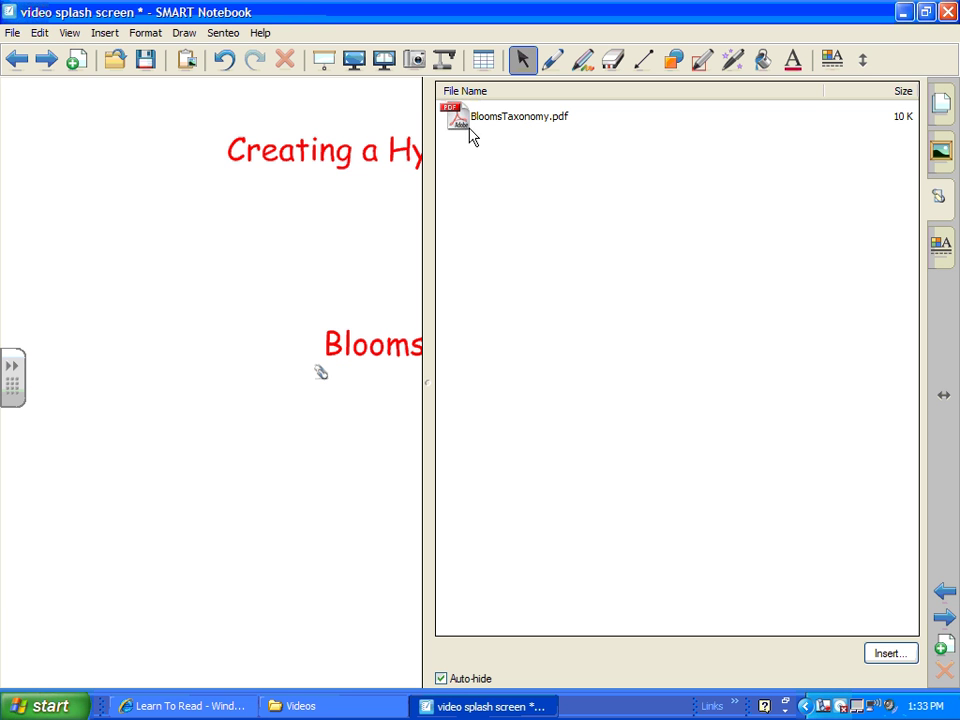
pyautogui.click(377, 211)
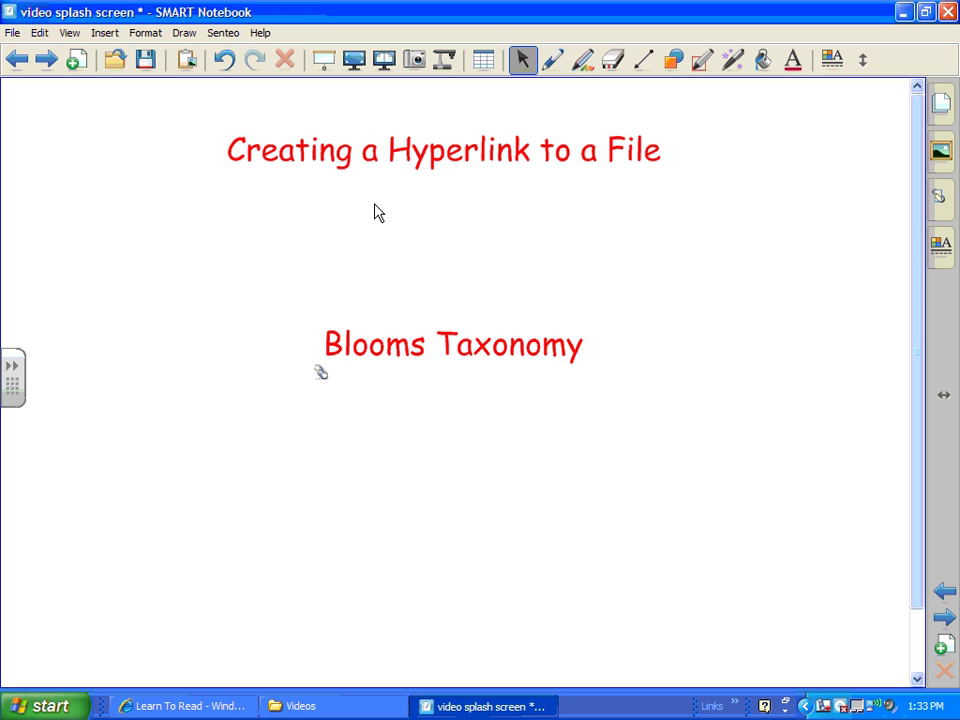
# Remove the shortcut link from the Blooms Taxonomy text
pyautogui.rightClick(400, 362)
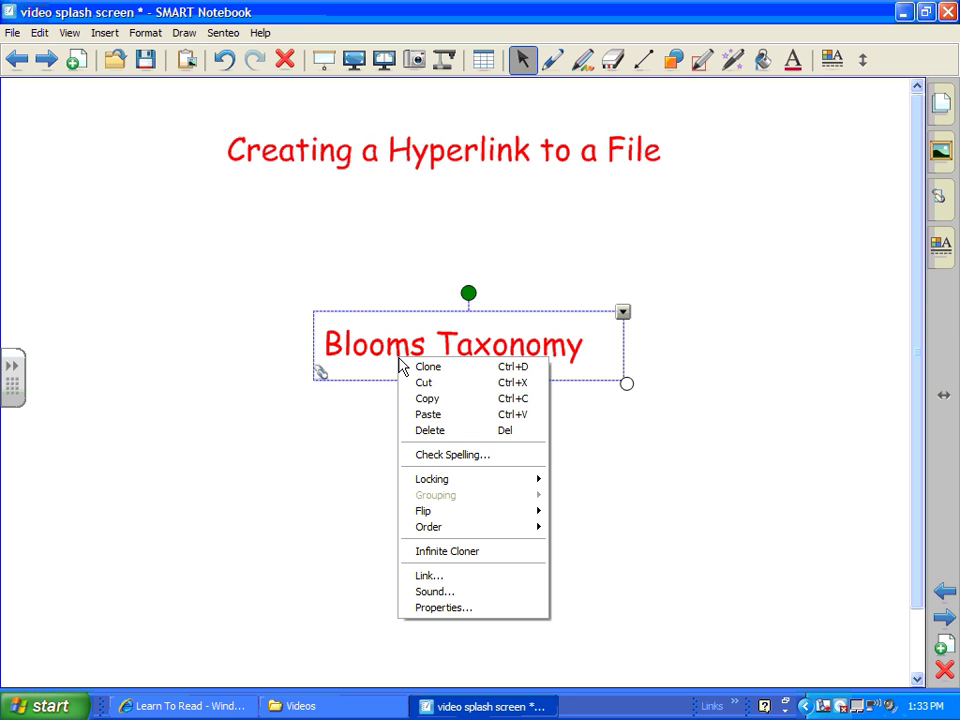
pyautogui.click(516, 576)
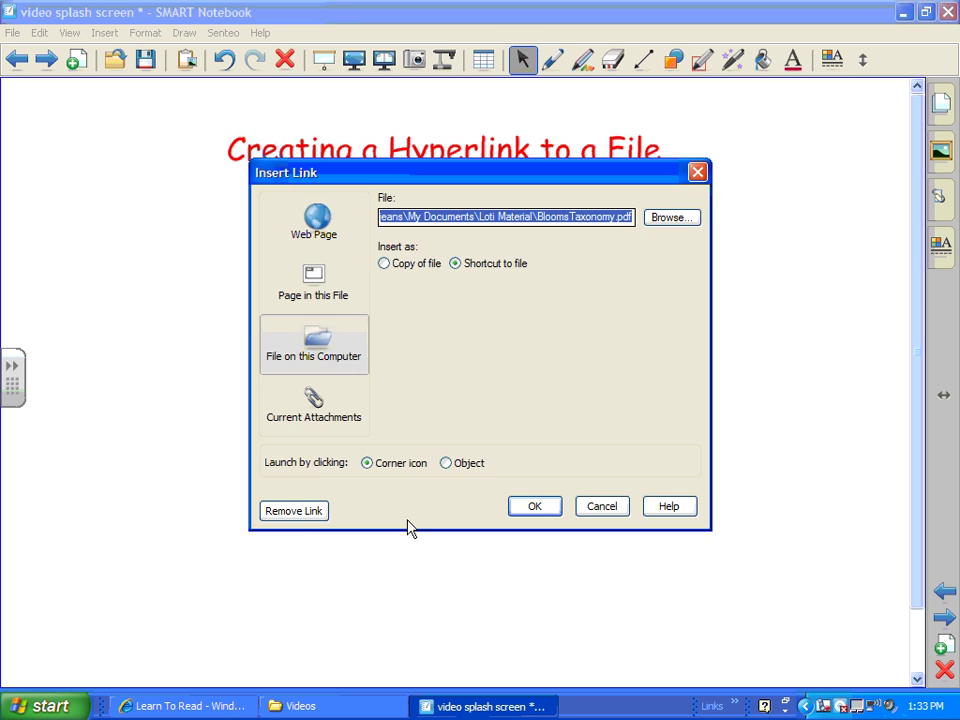
pyautogui.click(294, 512)
pyautogui.click(566, 516)
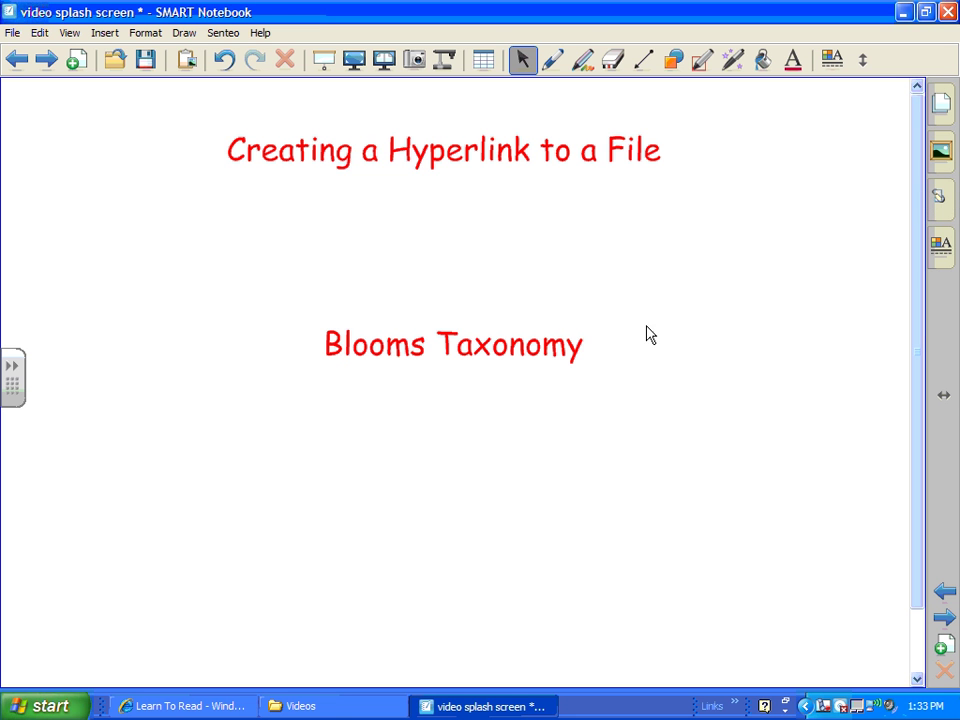
# Link the Blooms Taxonomy text to the attached BloomsTaxonomy.pdf, launched by the corner icon, and review the file's attachments
pyautogui.click(578, 346)
pyautogui.rightClick(578, 346)
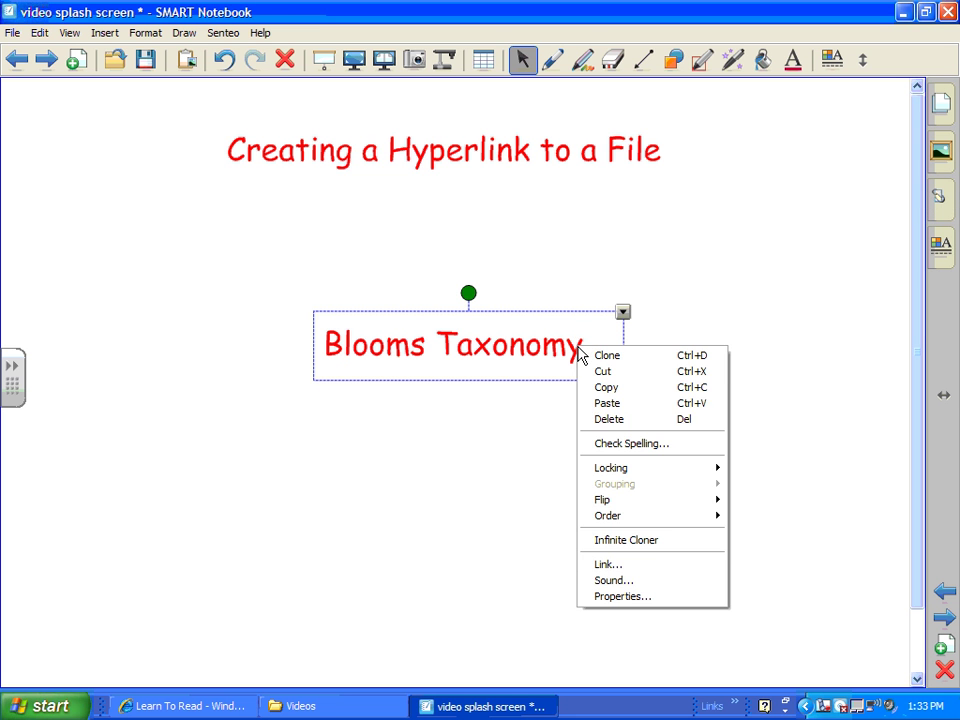
pyautogui.click(606, 565)
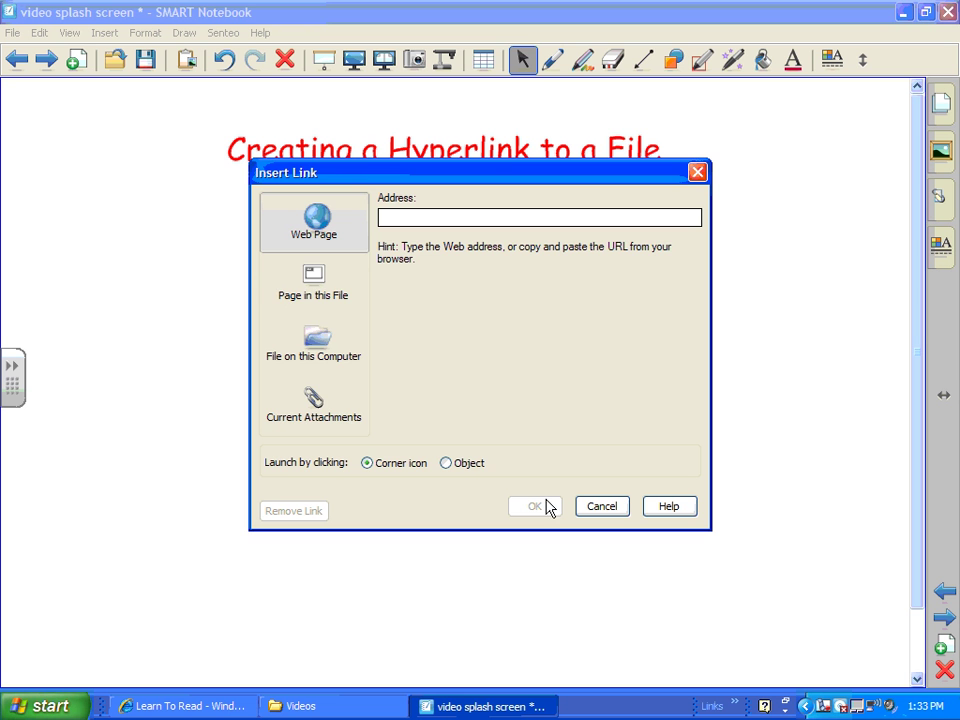
pyautogui.click(327, 410)
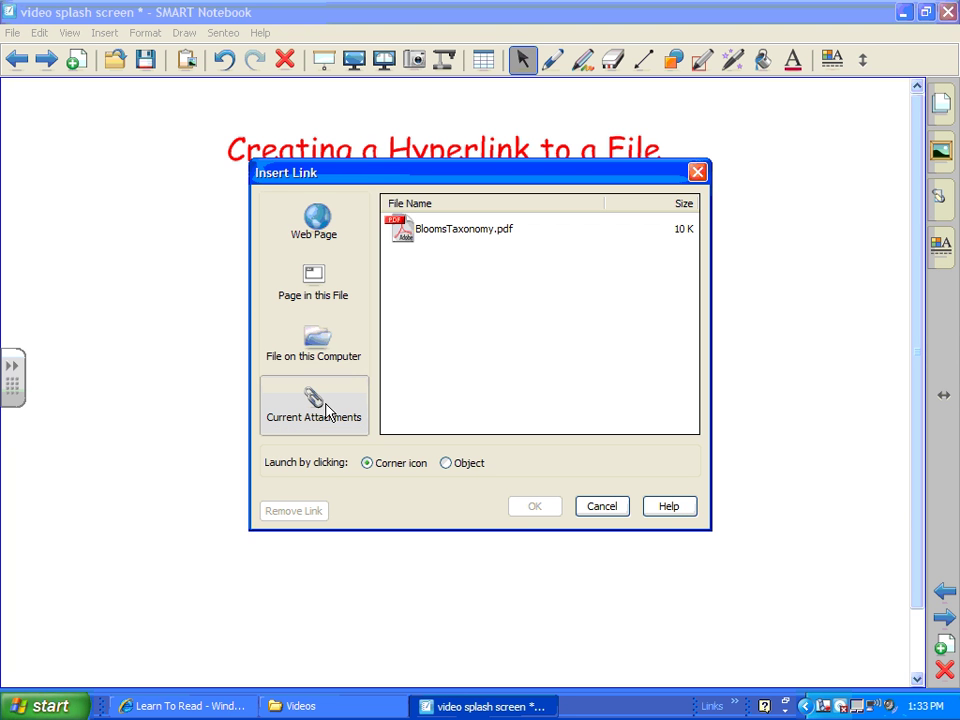
pyautogui.click(418, 237)
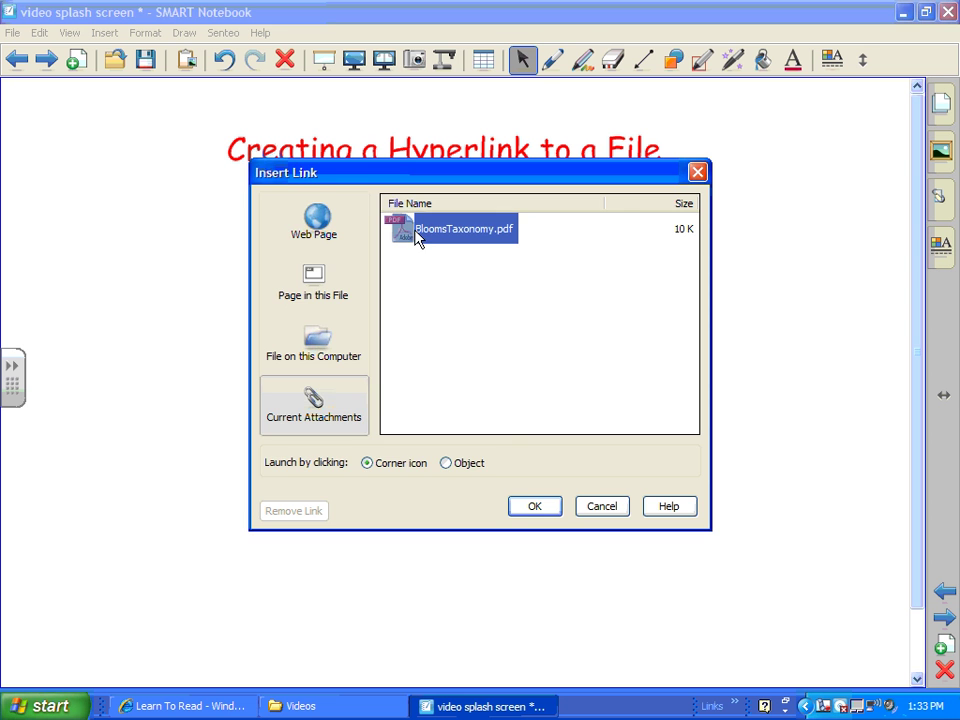
pyautogui.click(534, 507)
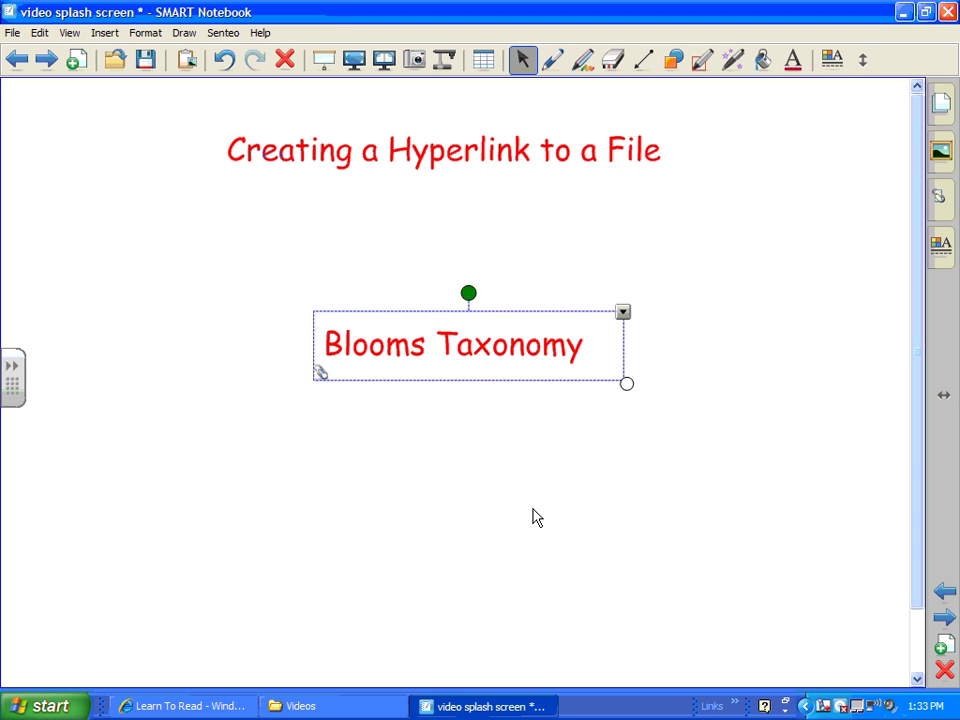
pyautogui.click(533, 514)
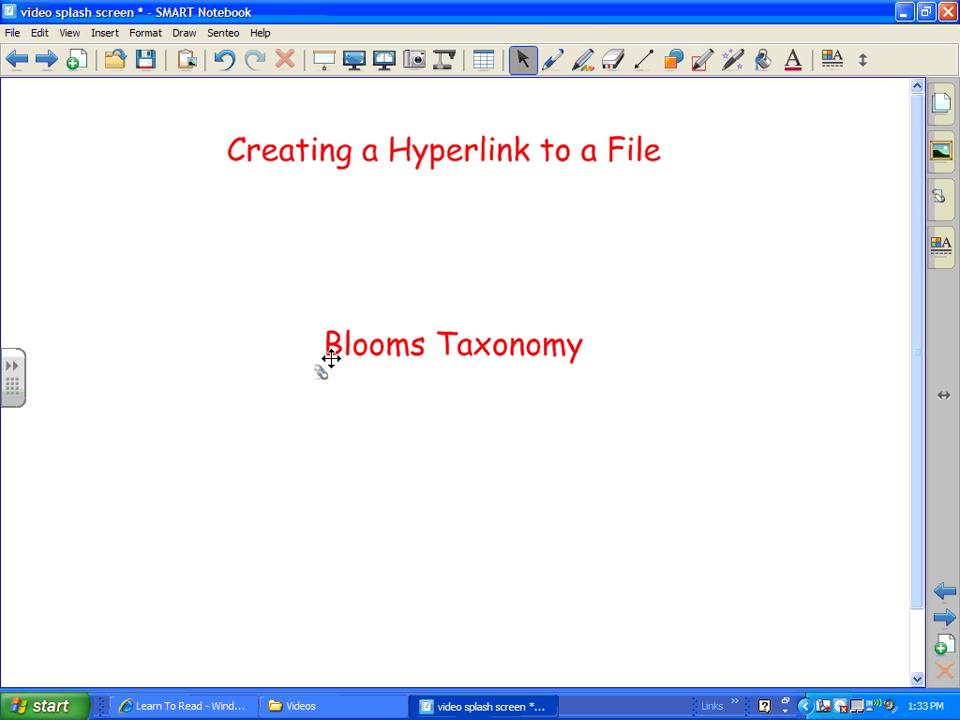
pyautogui.click(939, 195)
pyautogui.click(348, 230)
# Go to the page "Creating a Hyperlink to Another Slide" and look through the Buttons category of the gallery
pyautogui.click(45, 60)
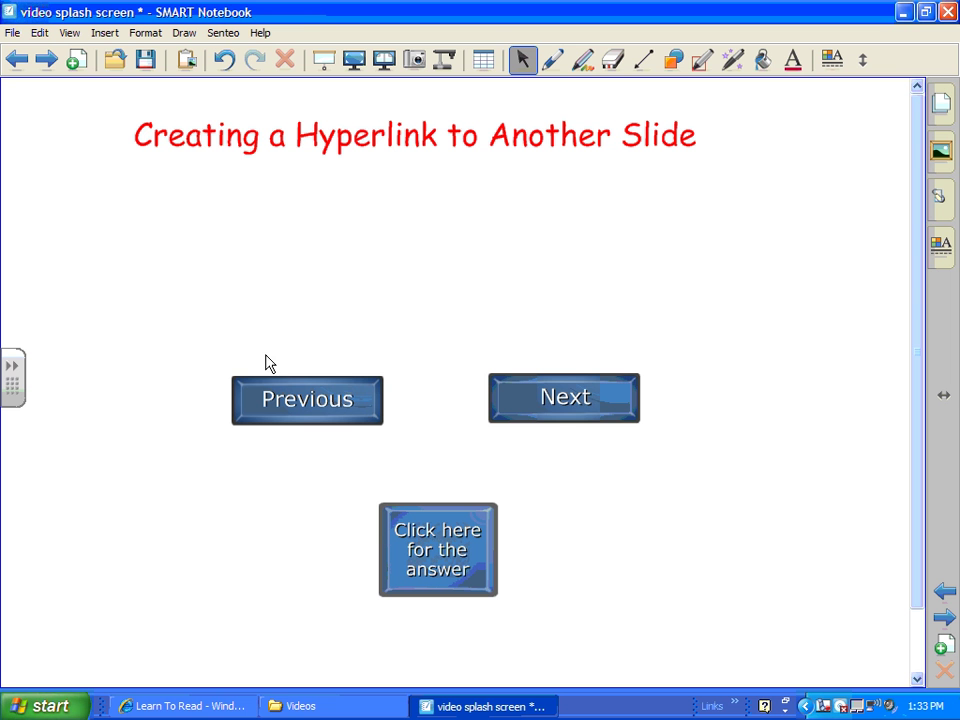
pyautogui.click(941, 151)
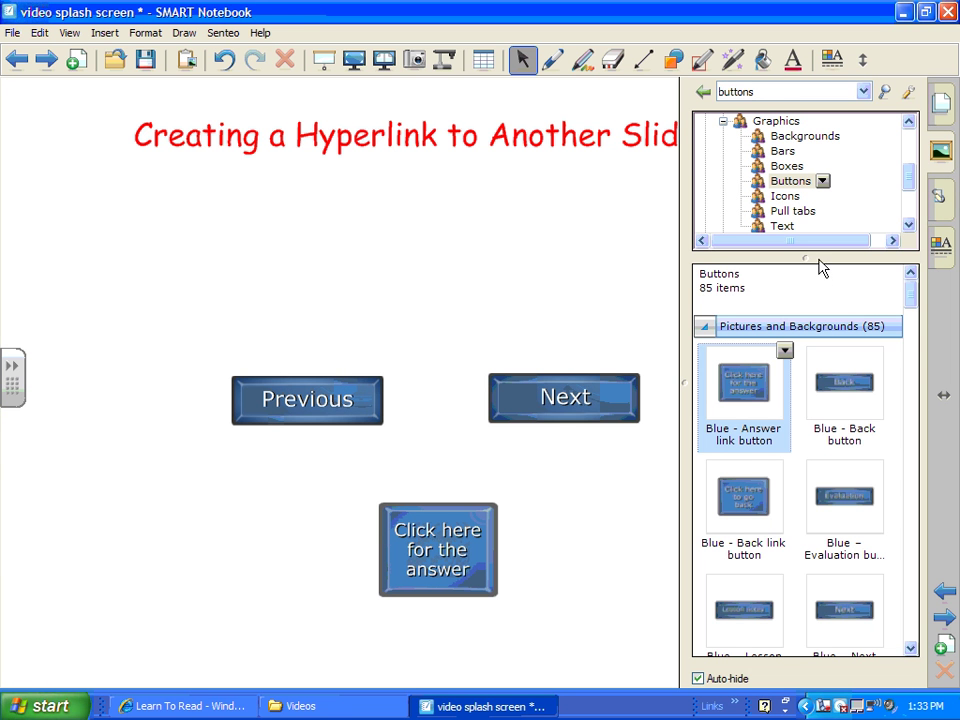
pyautogui.moveTo(911, 296); pyautogui.dragTo(921, 368)
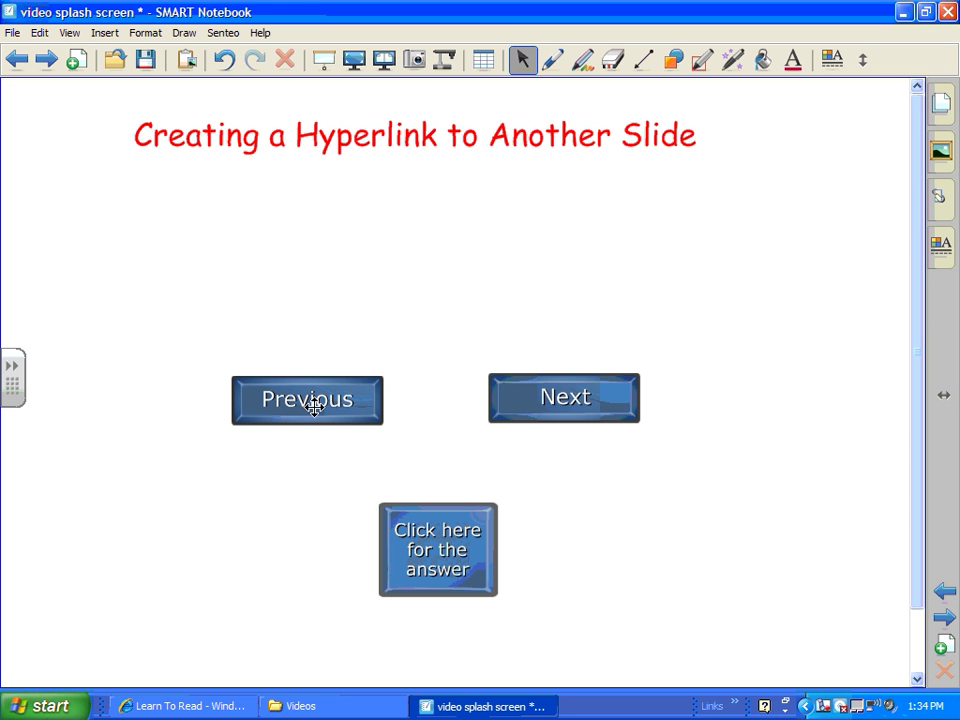
# Link the Previous button to the Previous Page of this file, launched by the corner icon
pyautogui.rightClick(313, 405)
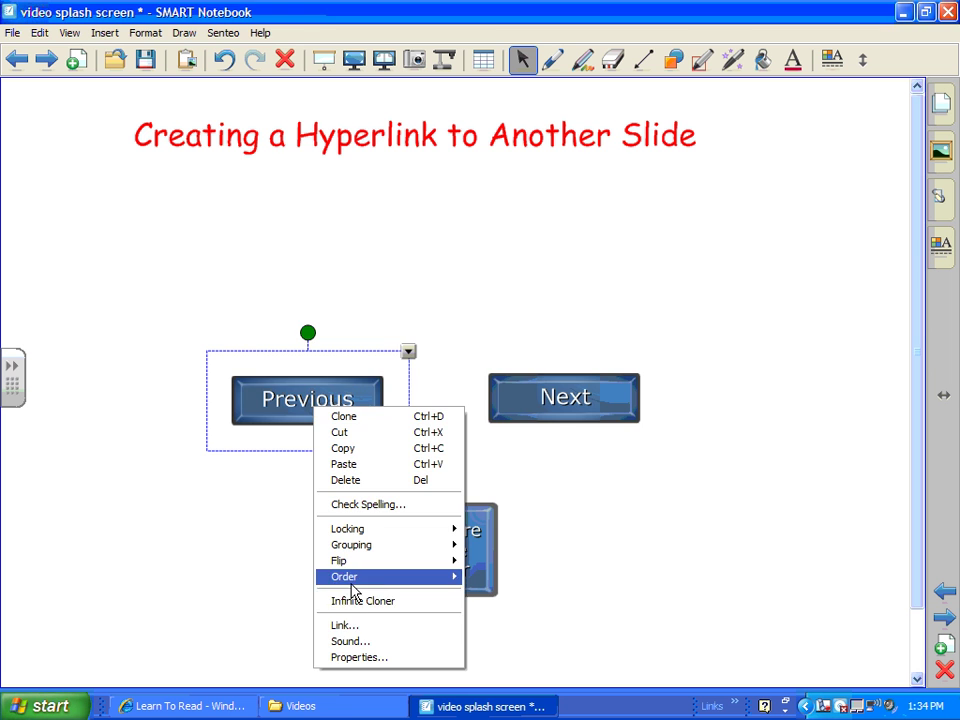
pyautogui.click(365, 625)
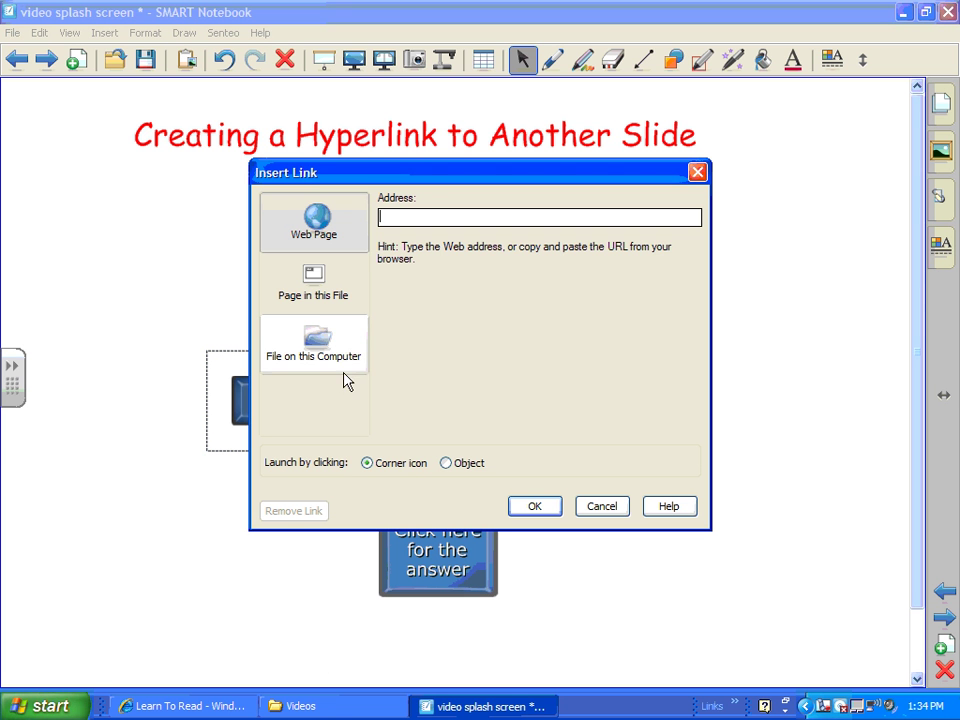
pyautogui.click(318, 296)
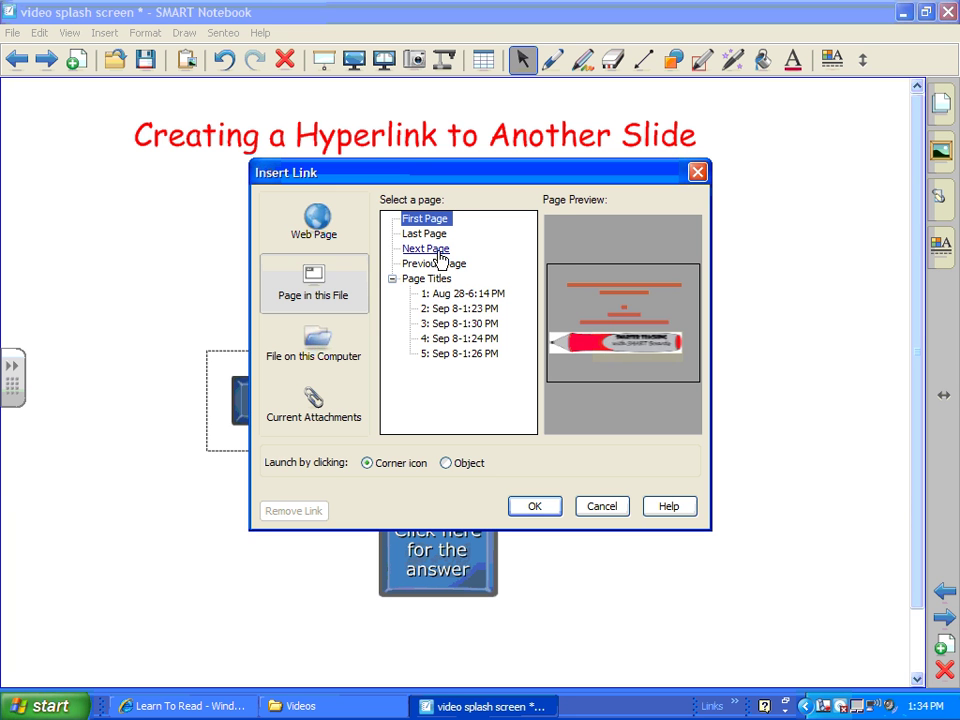
pyautogui.click(436, 264)
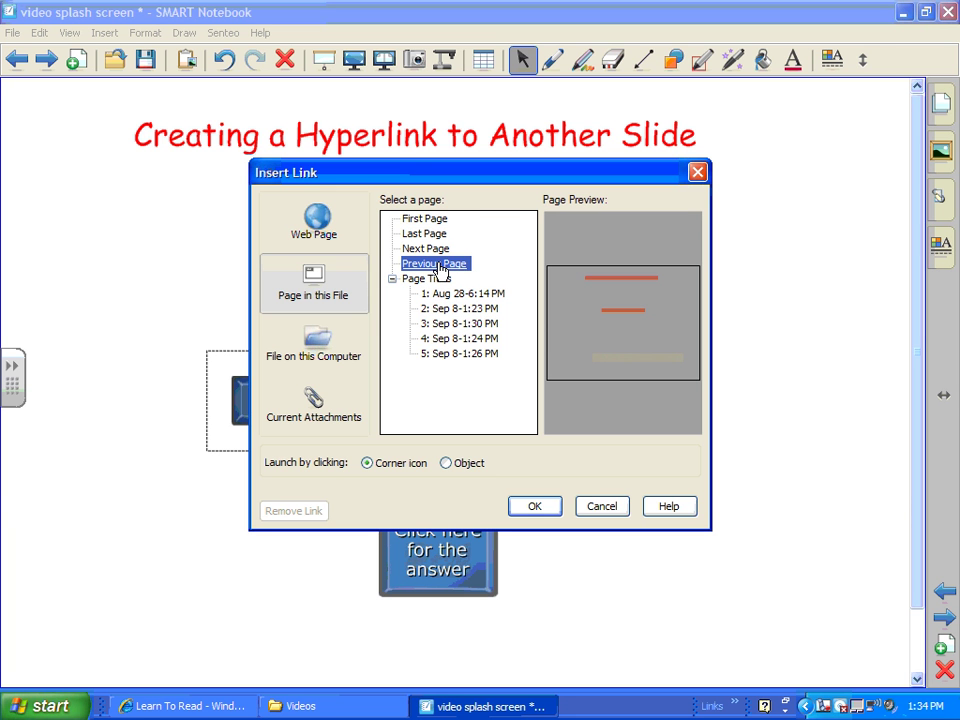
pyautogui.click(535, 508)
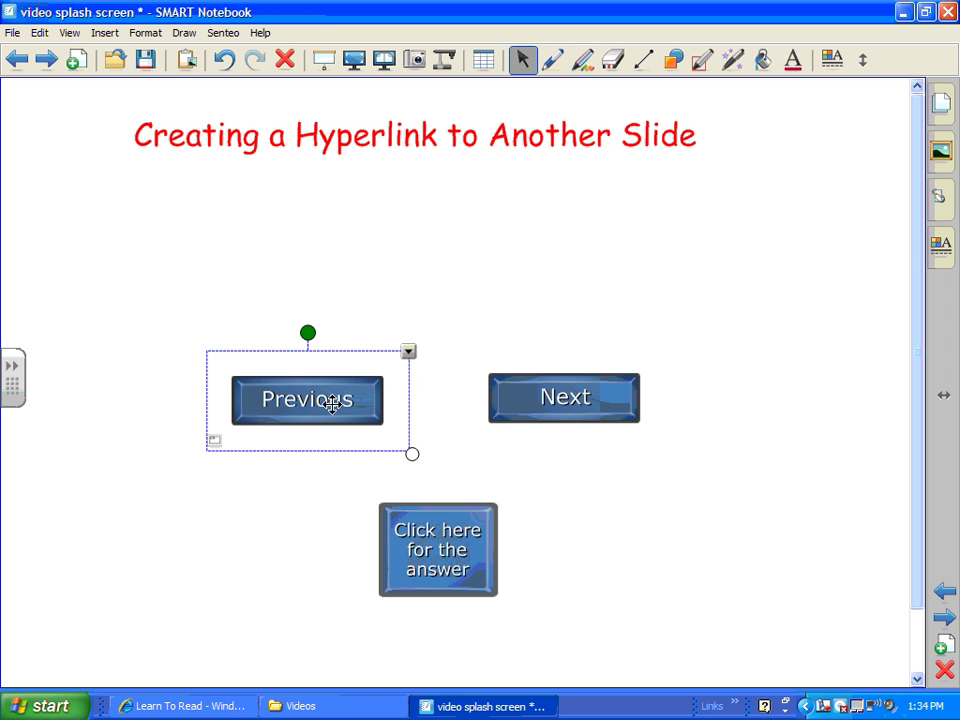
# Change the Previous button's link so that it launches from the object itself
pyautogui.click(408, 353)
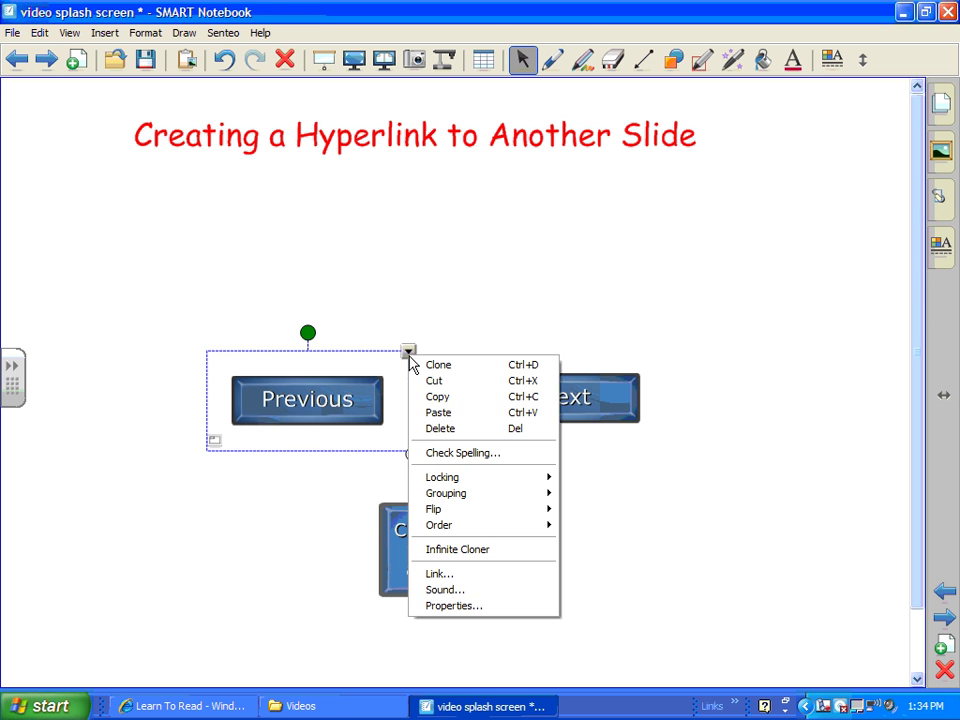
pyautogui.click(481, 575)
pyautogui.click(446, 463)
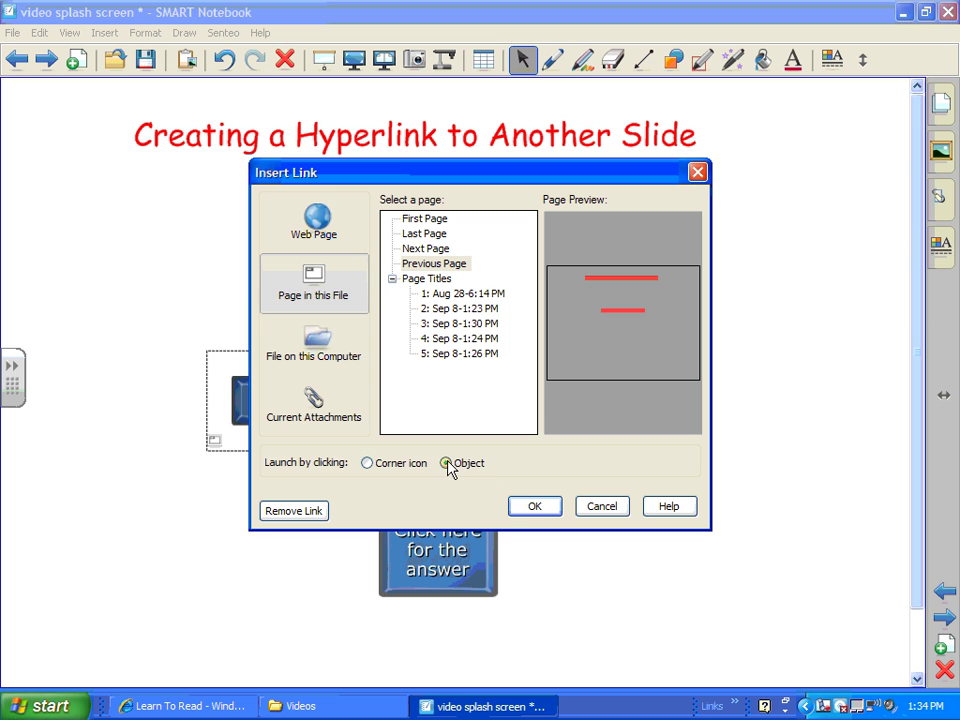
pyautogui.click(536, 507)
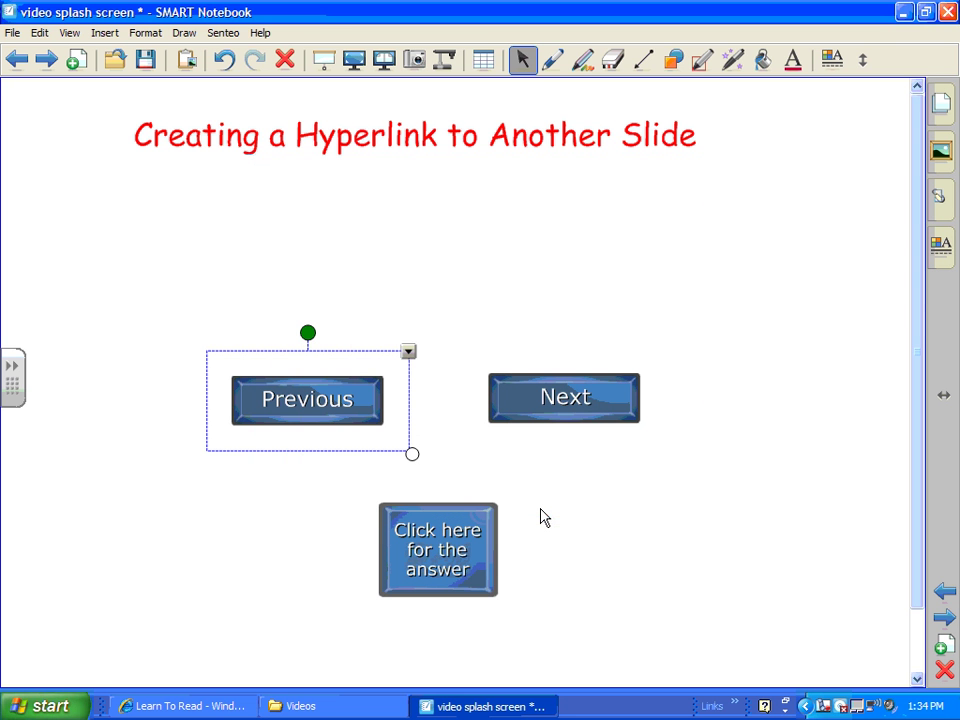
# Link the Next button to the Next Page of this file, launched by clicking the object itself
pyautogui.rightClick(548, 400)
pyautogui.click(588, 613)
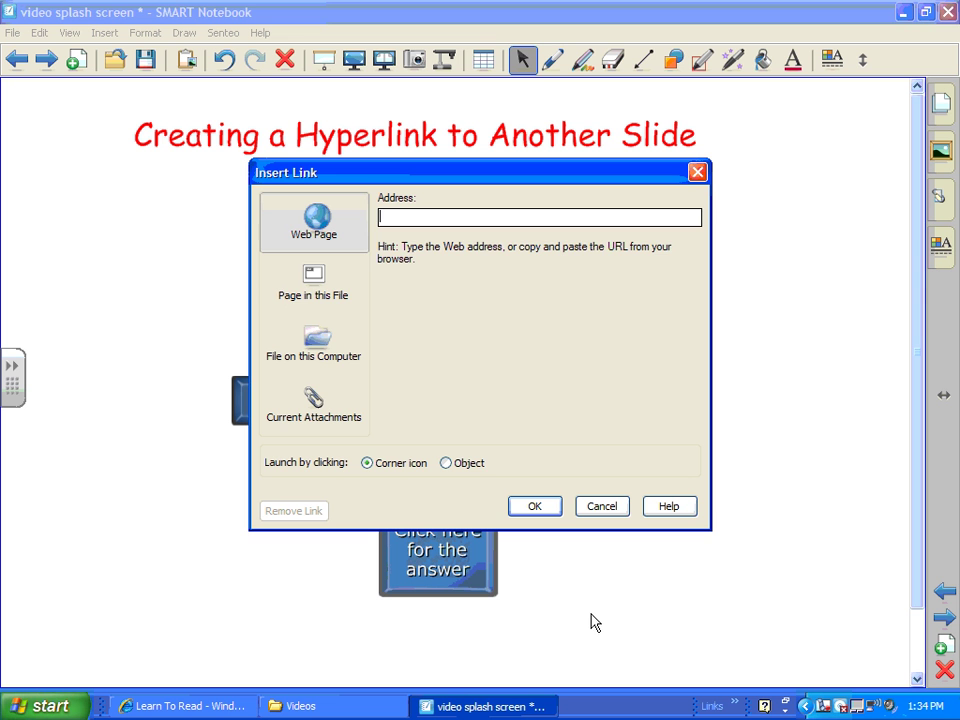
pyautogui.click(315, 284)
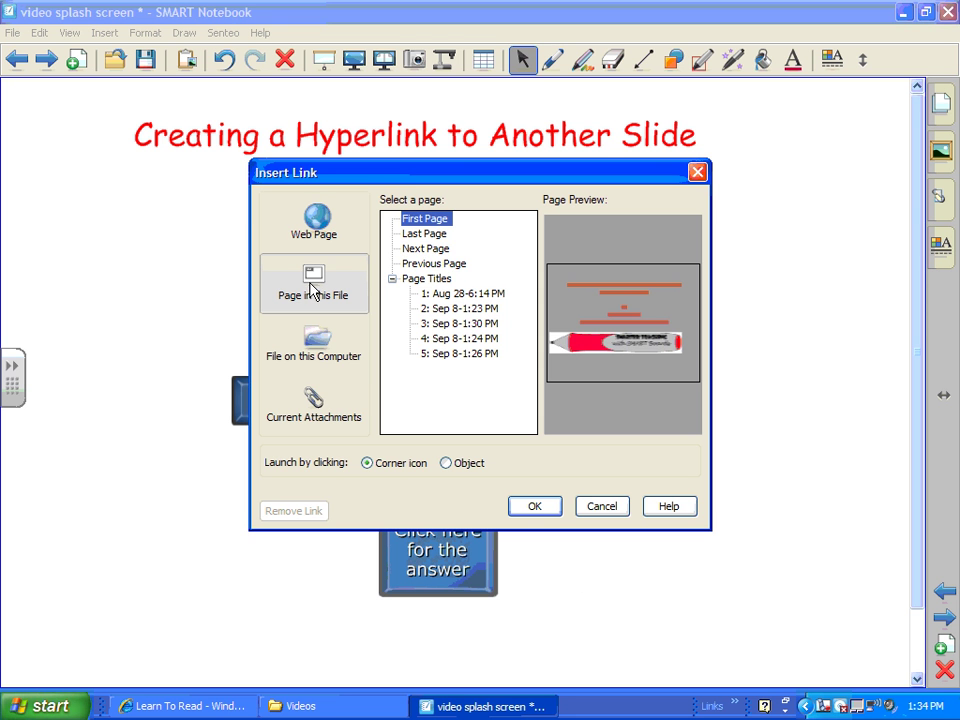
pyautogui.click(436, 249)
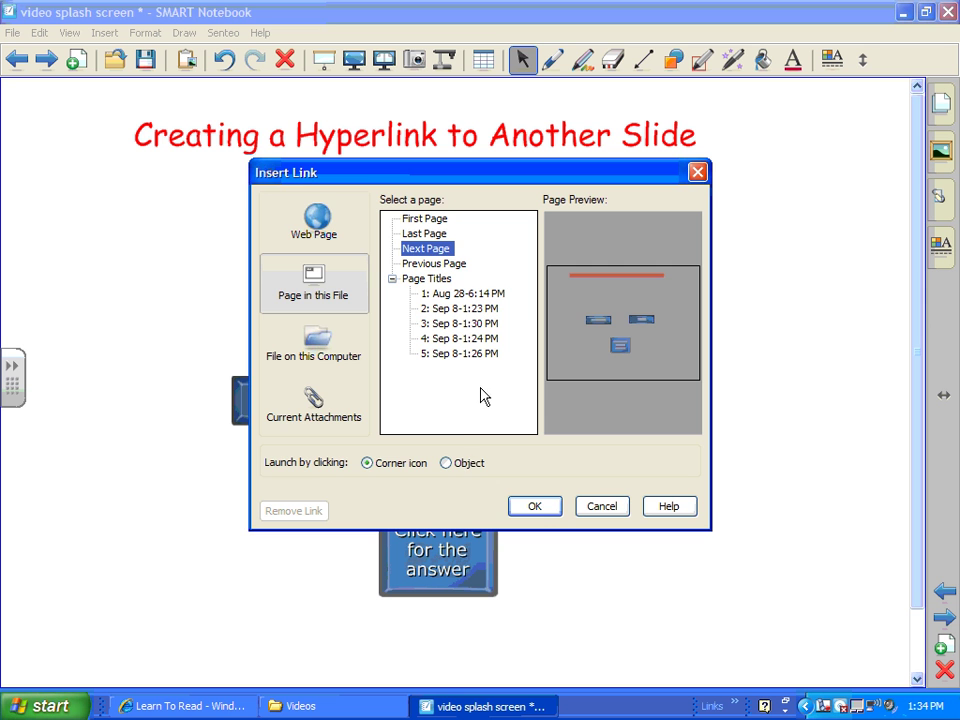
pyautogui.click(469, 462)
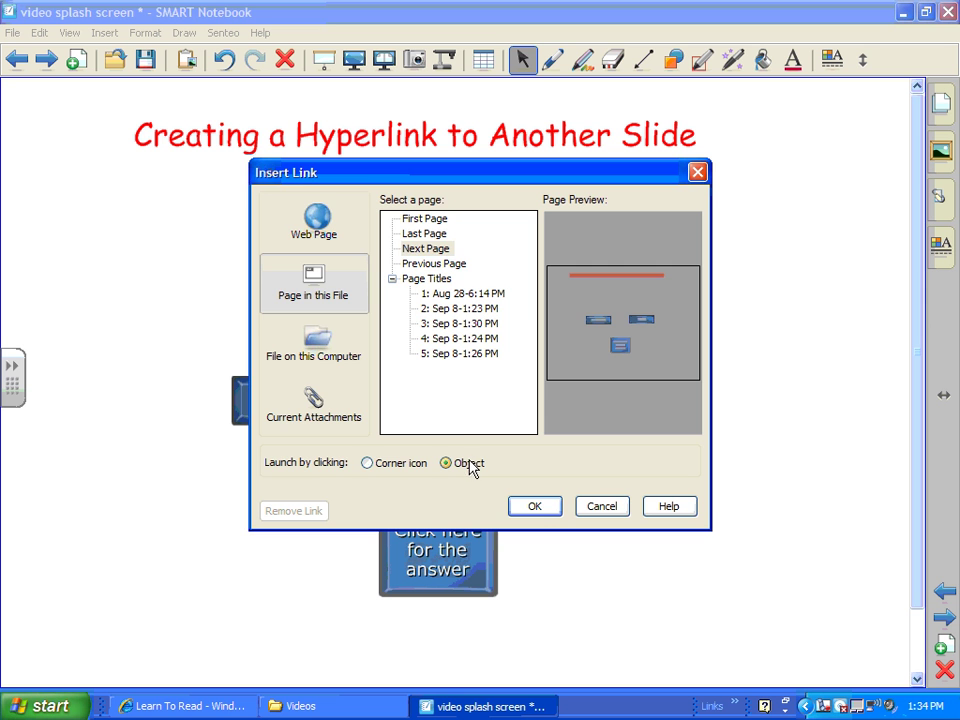
pyautogui.click(535, 507)
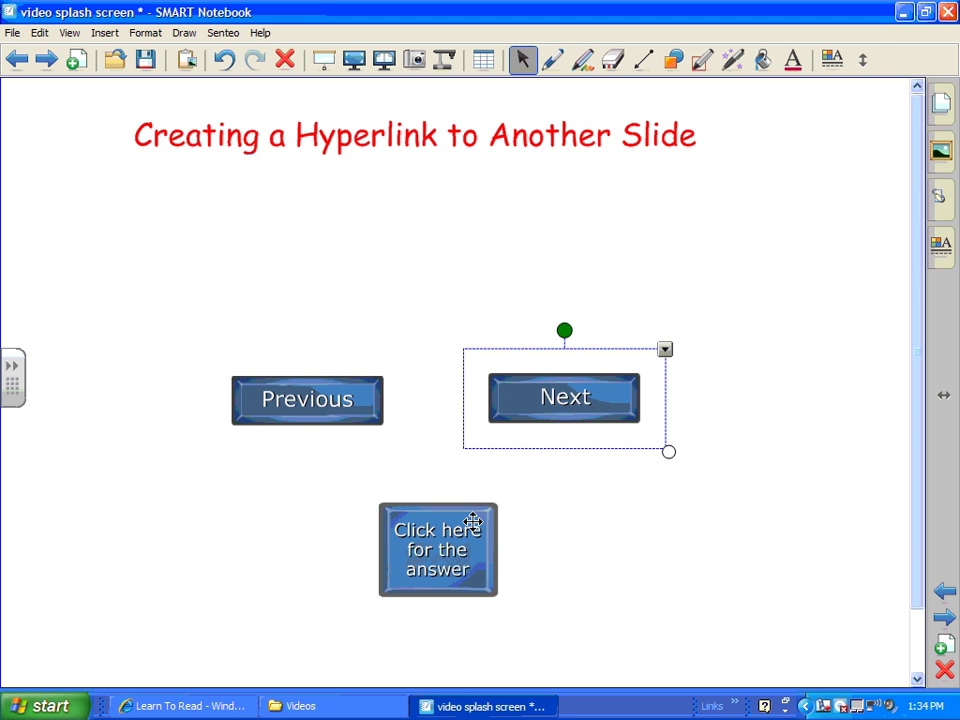
pyautogui.click(570, 529)
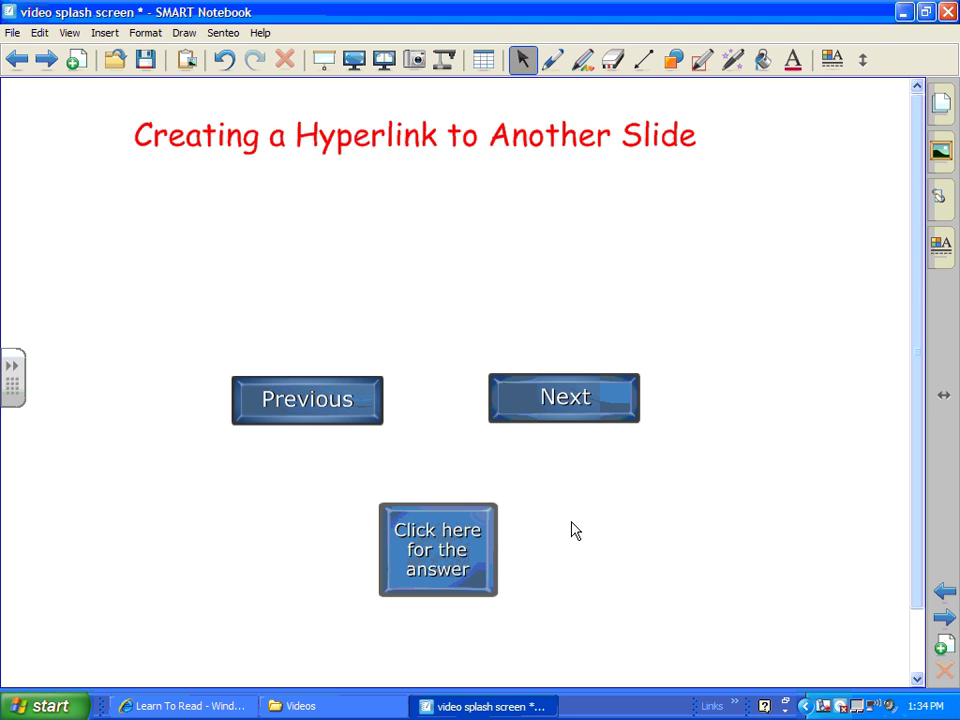
# Link the "Click here for the answer" button to page 4 (Sep 8-1:24 PM) of this file, launched from the object itself
pyautogui.rightClick(425, 547)
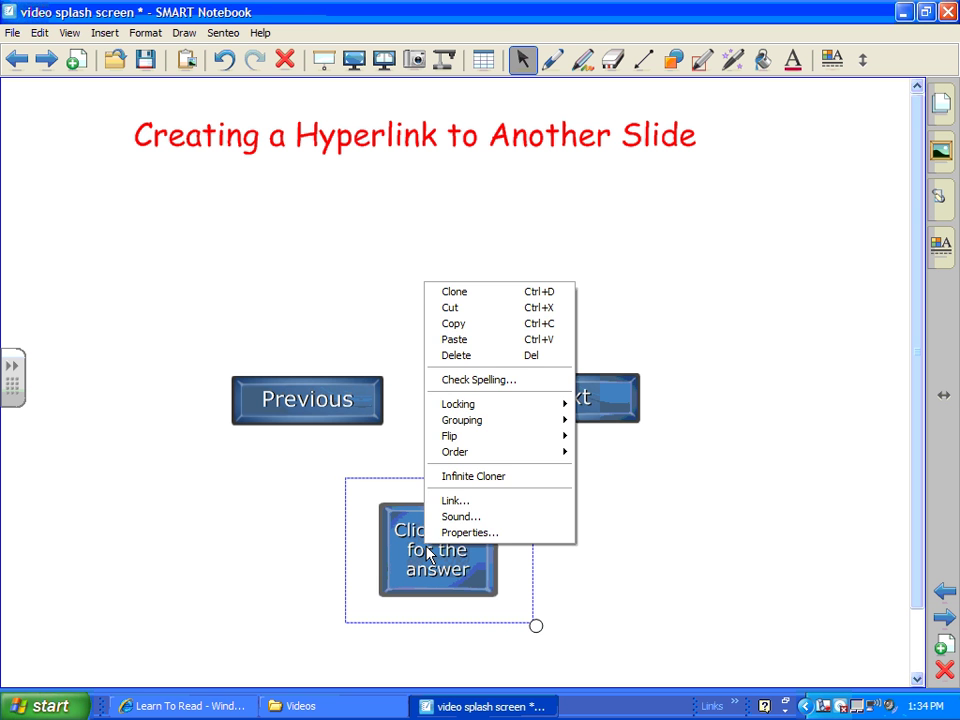
pyautogui.click(477, 500)
pyautogui.click(332, 300)
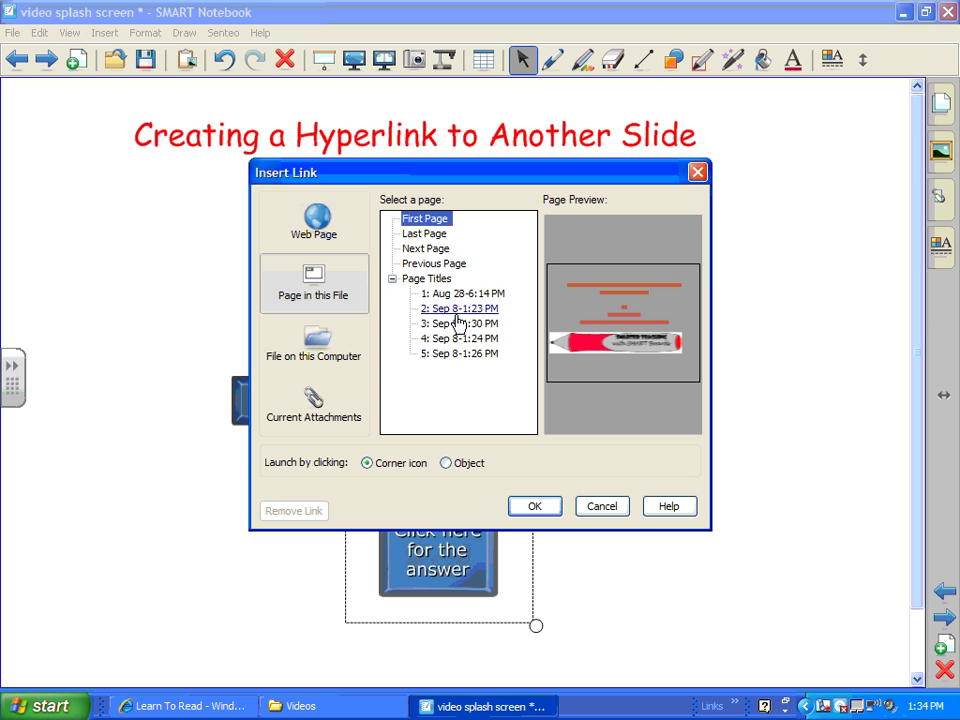
pyautogui.click(460, 354)
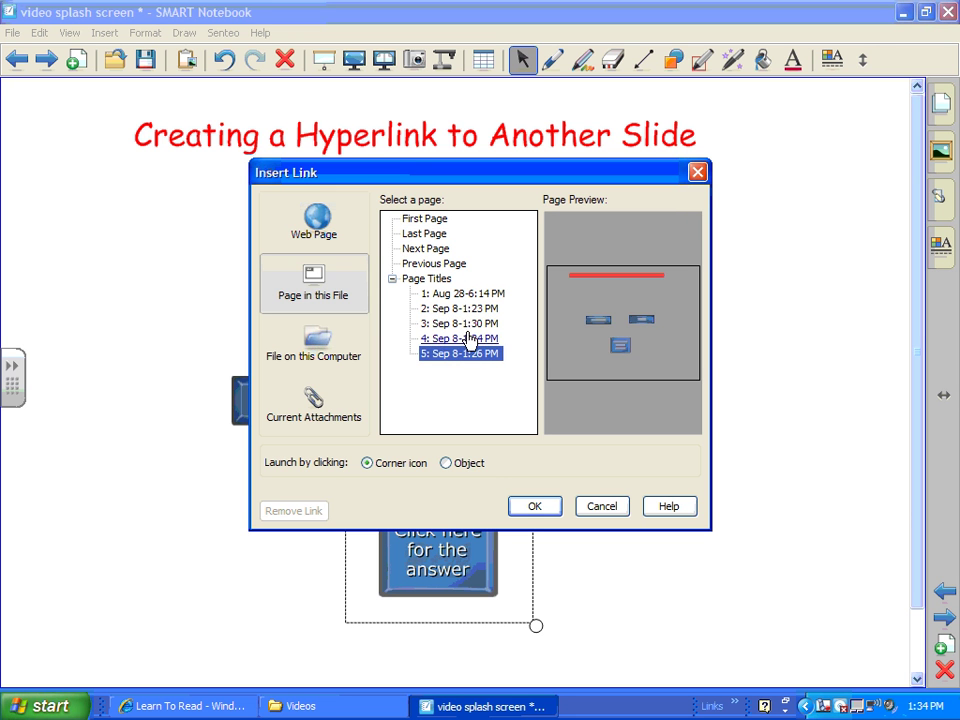
pyautogui.click(469, 339)
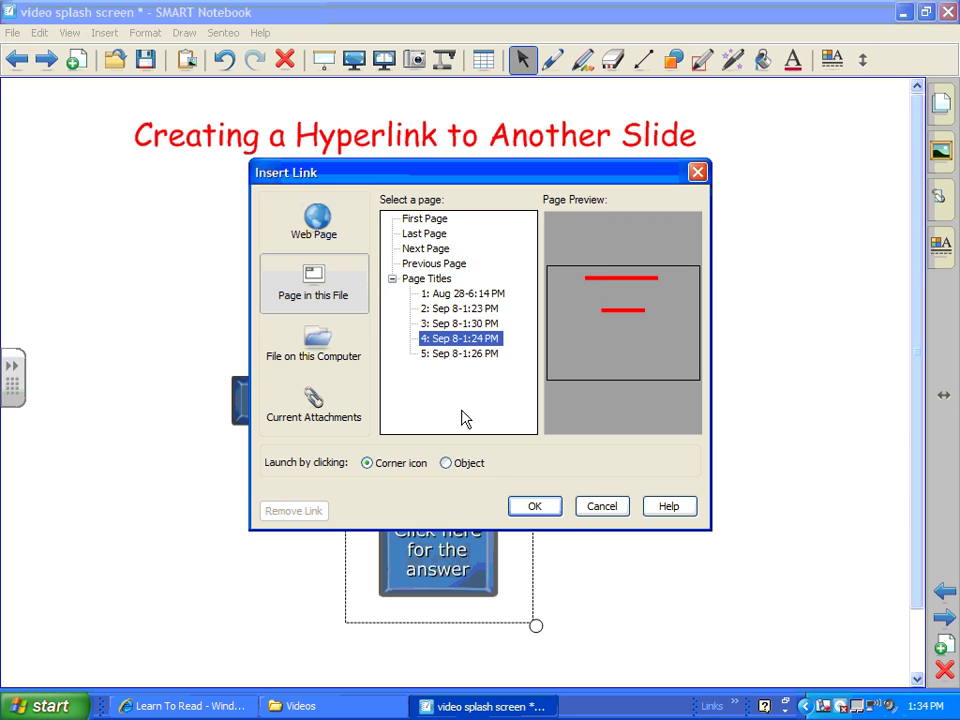
pyautogui.click(467, 463)
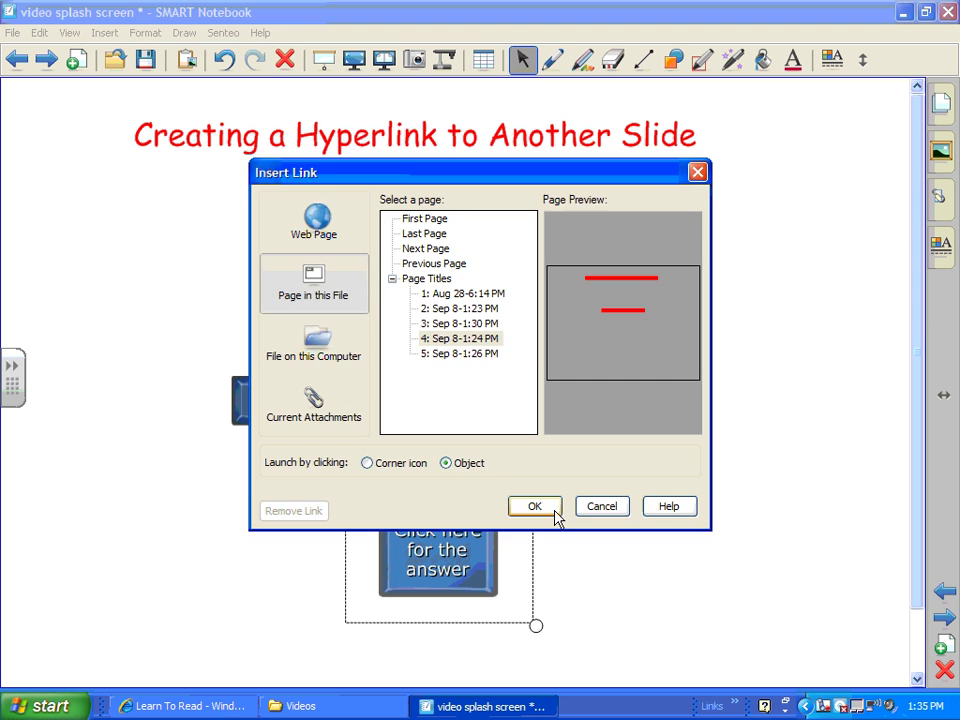
pyautogui.click(534, 506)
pyautogui.click(688, 512)
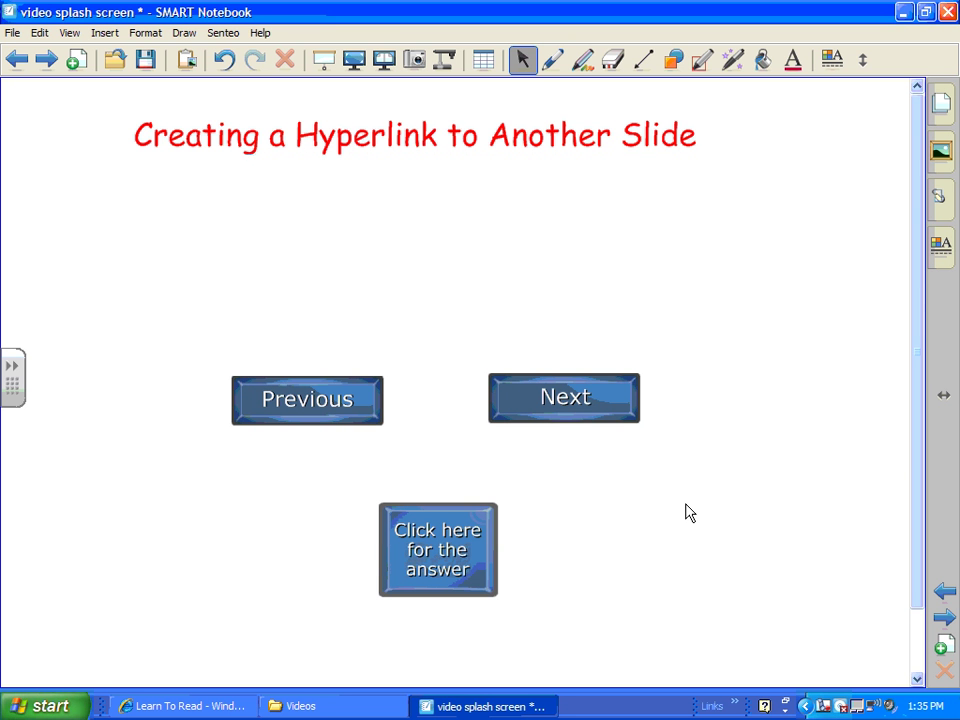